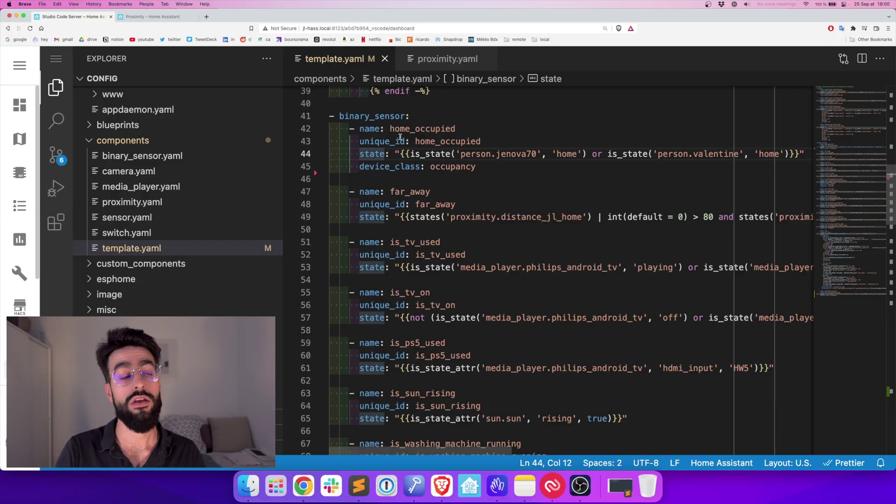
Examine the home_occupied binary sensor in template.yaml, including its name, state template and device class
{"action": "left_click", "coordinate": [380, 117]}
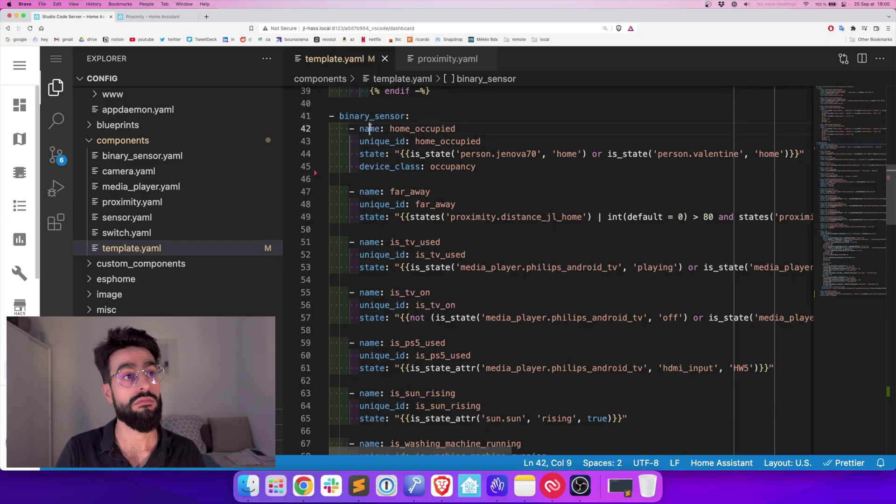
{"action": "double_click", "coordinate": [369, 128]}
{"action": "double_click", "coordinate": [422, 129]}
{"action": "left_click", "coordinate": [364, 154]}
{"action": "left_click", "coordinate": [377, 177]}
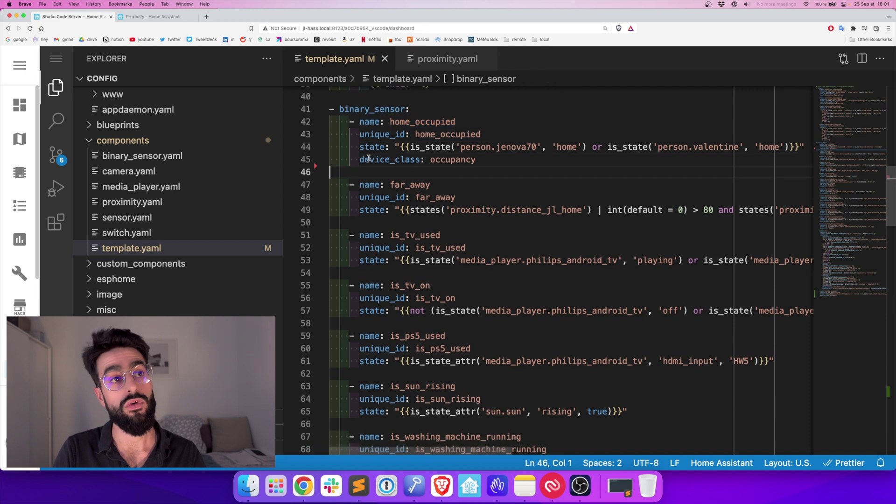
{"action": "scroll", "coordinate": [377, 164], "scroll_direction": "right", "scroll_amount": 5}
{"action": "scroll", "coordinate": [377, 165], "scroll_direction": "left", "scroll_amount": 5}
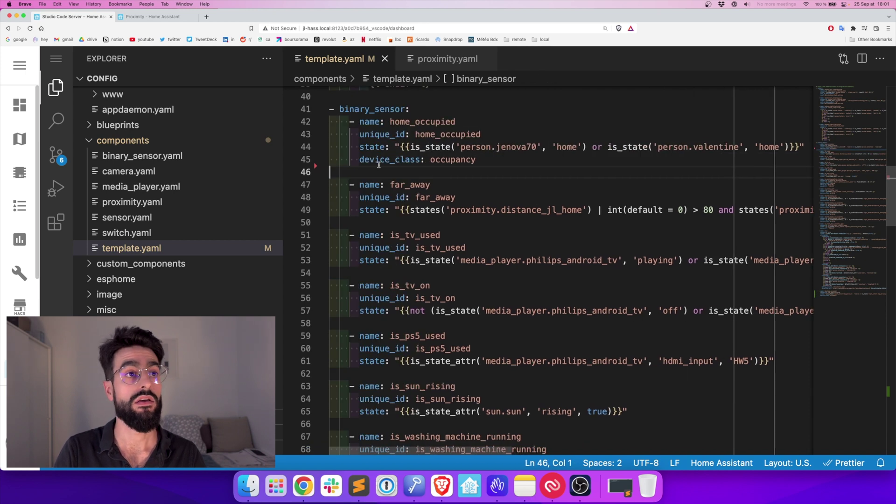
{"action": "left_click_drag", "start_coordinate": [401, 147], "coordinate": [567, 147]}
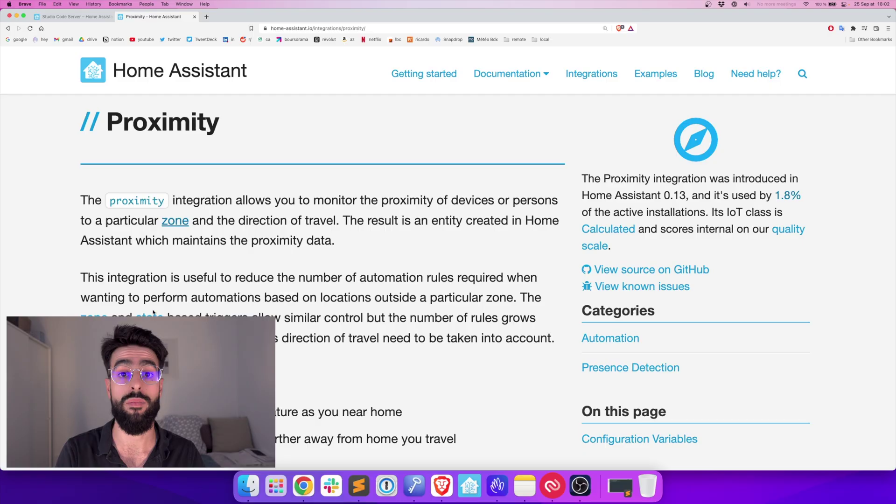
Read through the Home Assistant documentation page for the Proximity integration
{"action": "scroll", "coordinate": [139, 315], "scroll_direction": "down", "scroll_amount": 4}
{"action": "scroll", "coordinate": [140, 315], "scroll_direction": "down", "scroll_amount": 5}
{"action": "scroll", "coordinate": [140, 315], "scroll_direction": "up", "scroll_amount": 8}
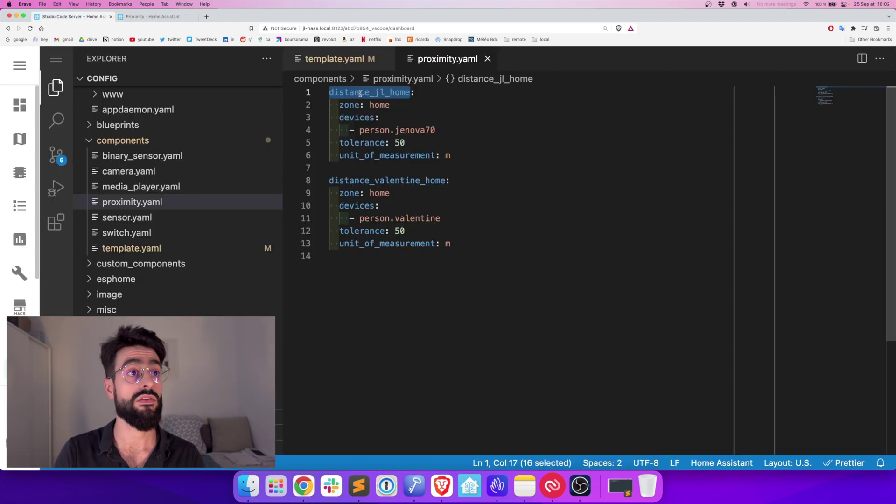
Examine the zone, devices, tolerance and unit of measurement of the first proximity entity in proximity.yaml
{"action": "double_click", "coordinate": [379, 104]}
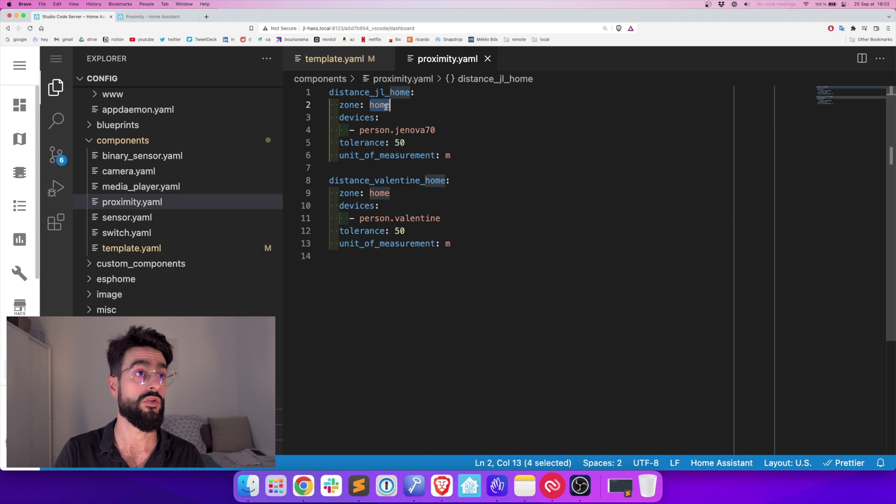
{"action": "left_click_drag", "start_coordinate": [360, 130], "coordinate": [435, 130]}
{"action": "left_click_drag", "start_coordinate": [375, 143], "coordinate": [417, 143]}
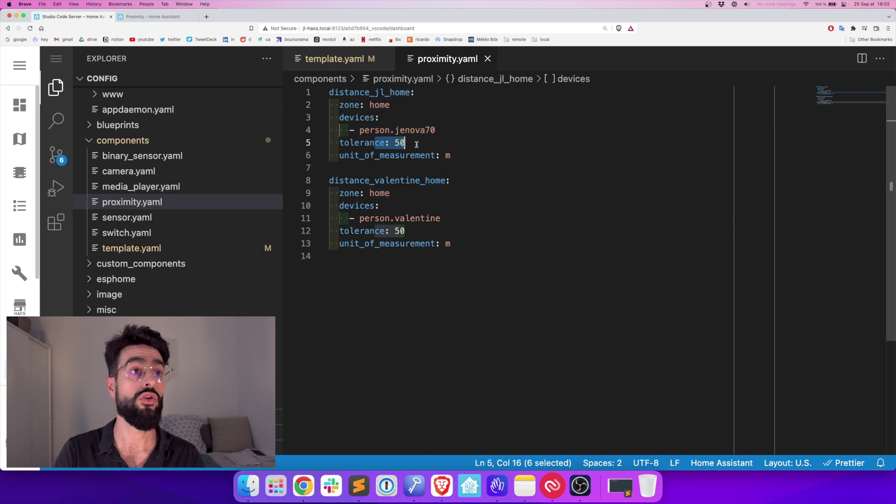
{"action": "left_click_drag", "start_coordinate": [346, 155], "coordinate": [490, 157]}
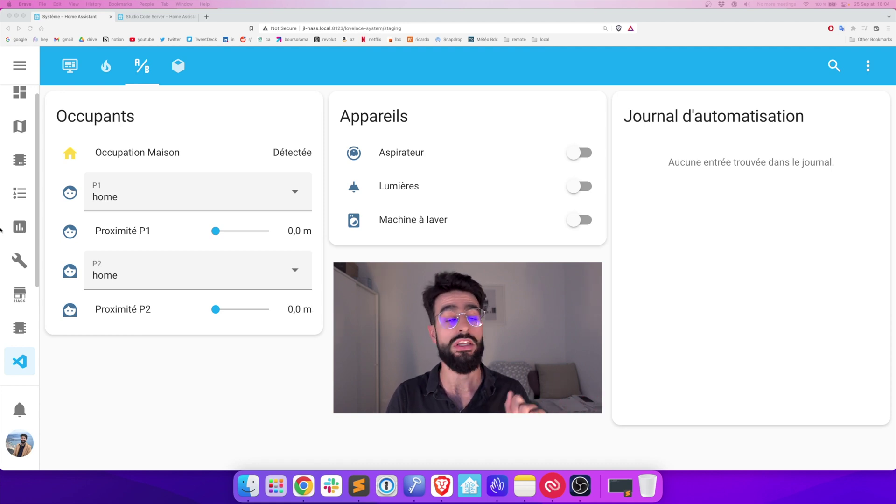
Try switching occupant P1 to away and raising the Proximité P1 and Proximité P2 distances on the staging dashboard
{"action": "left_click", "coordinate": [120, 206]}
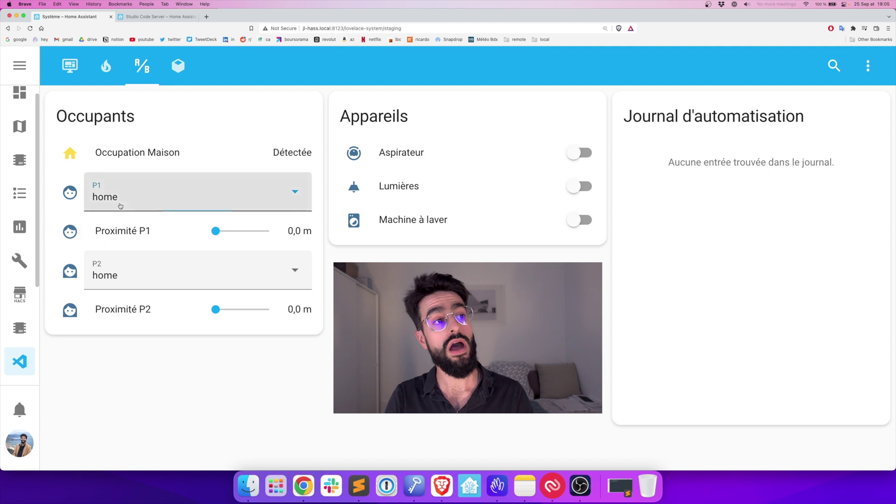
{"action": "left_click", "coordinate": [120, 265]}
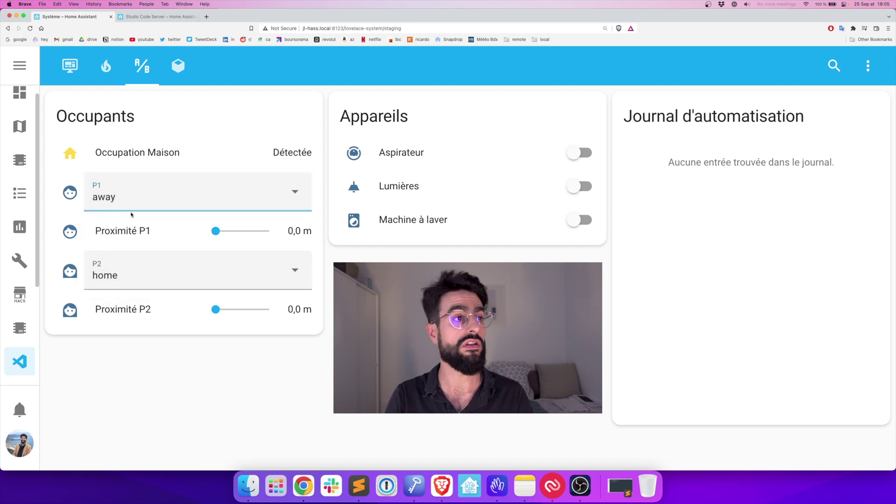
{"action": "mouse_move", "coordinate": [215, 231]}
{"action": "left_mouse_down"}
{"action": "mouse_move", "coordinate": [258, 234]}
{"action": "mouse_move", "coordinate": [205, 236]}
{"action": "left_mouse_up"}
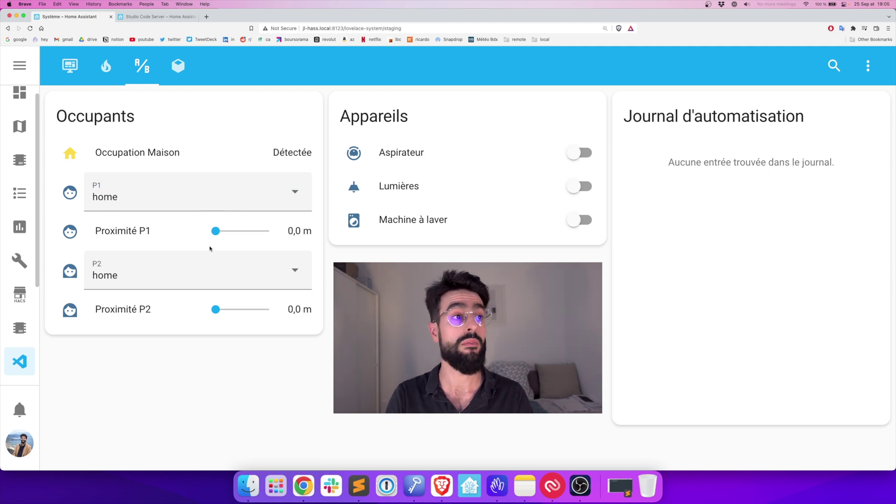
{"action": "left_click_drag", "start_coordinate": [216, 232], "coordinate": [259, 232]}
{"action": "left_click_drag", "start_coordinate": [215, 310], "coordinate": [248, 308]}
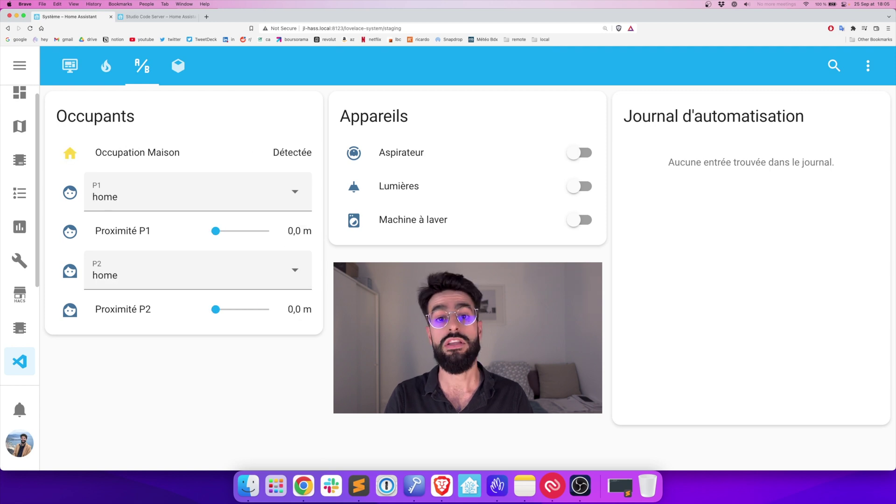
{"action": "left_click", "coordinate": [566, 198]}
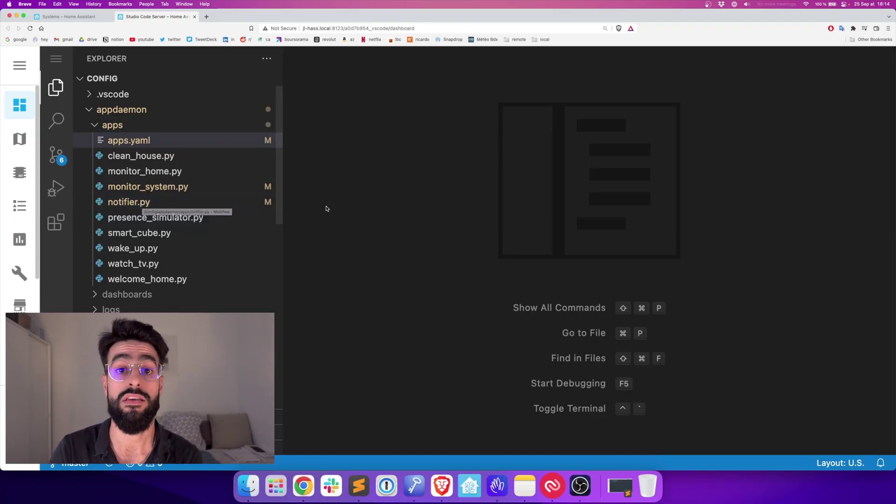
Open notifier.py from the AppDaemon apps folder and turn on word wrap for its long comment lines
{"action": "left_click", "coordinate": [119, 204]}
{"action": "scroll", "coordinate": [438, 152], "scroll_direction": "down", "scroll_amount": 20}
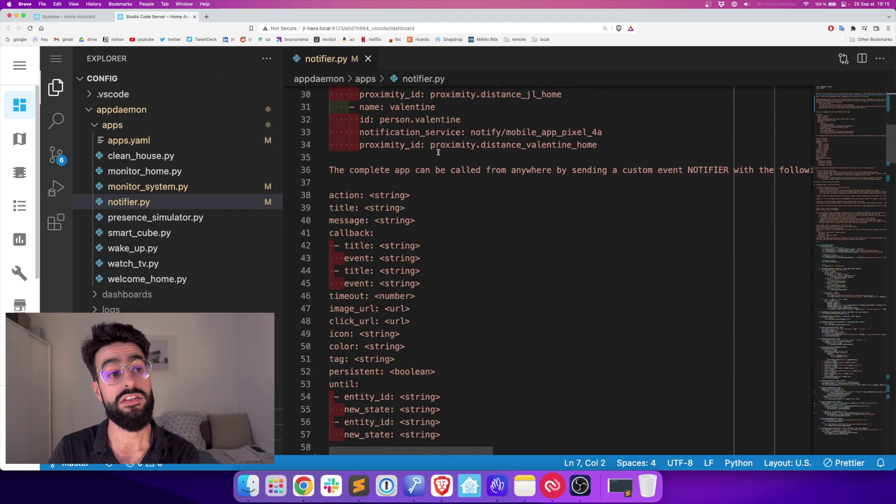
{"action": "scroll", "coordinate": [438, 153], "scroll_direction": "up", "scroll_amount": 20}
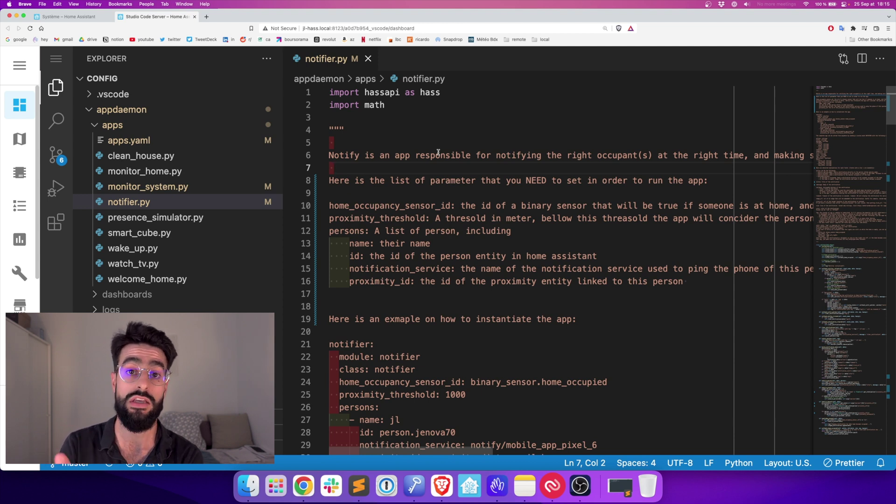
{"action": "key", "text": "alt+z"}
{"action": "left_click", "coordinate": [637, 200]}
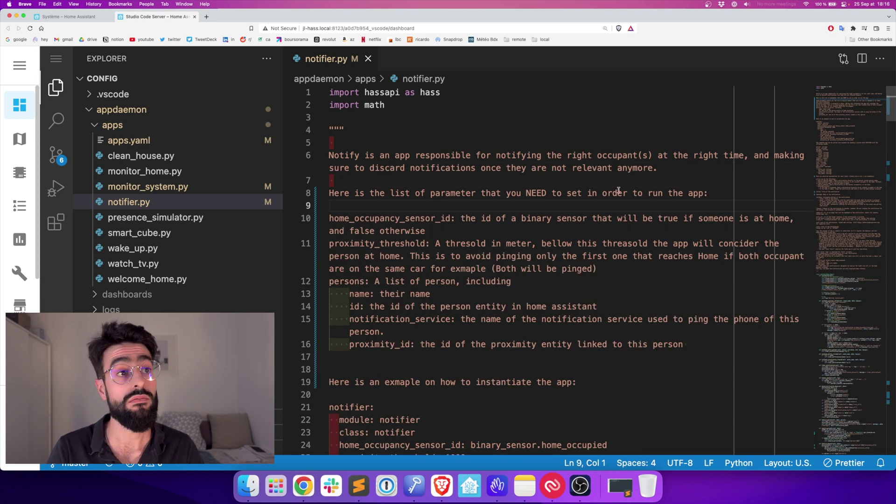
Examine the required parameters documented in notifier.py, from the proximity threshold to each person's name, id, notification service and proximity id
{"action": "left_click_drag", "start_coordinate": [380, 193], "coordinate": [618, 193]}
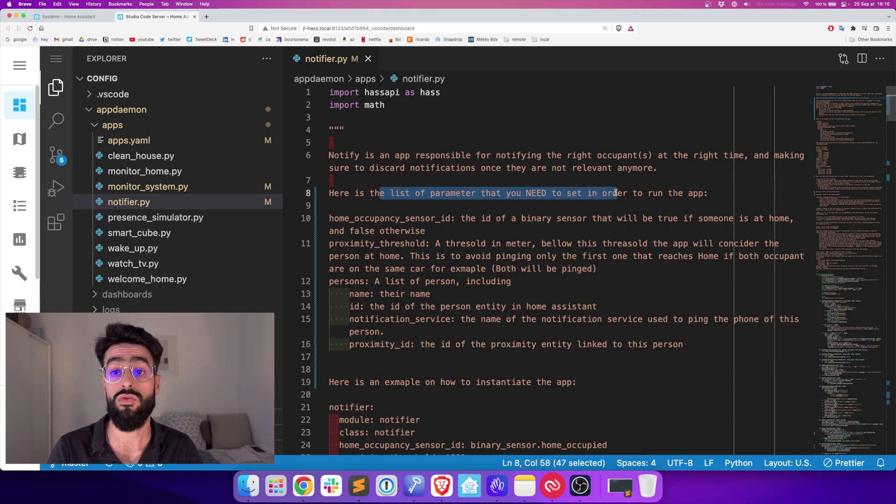
{"action": "scroll", "coordinate": [363, 192], "scroll_direction": "down", "scroll_amount": 1}
{"action": "double_click", "coordinate": [363, 194]}
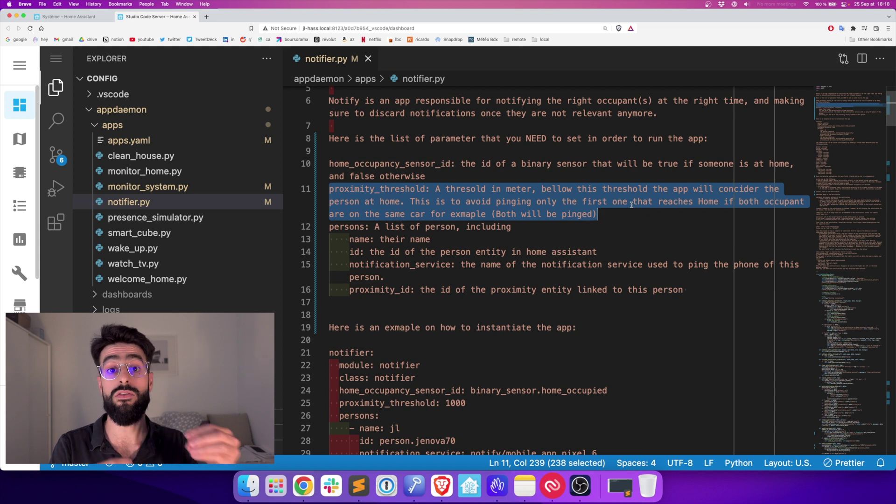
{"action": "key", "text": "shift+Right"}
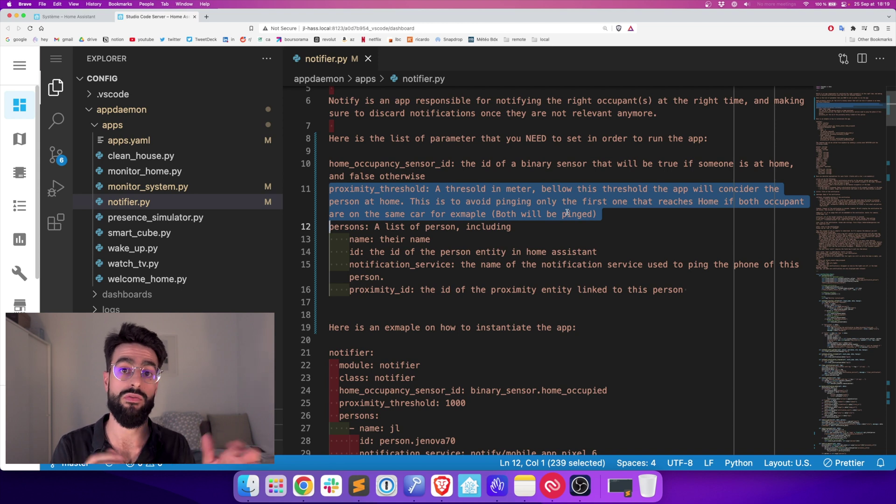
{"action": "double_click", "coordinate": [354, 223]}
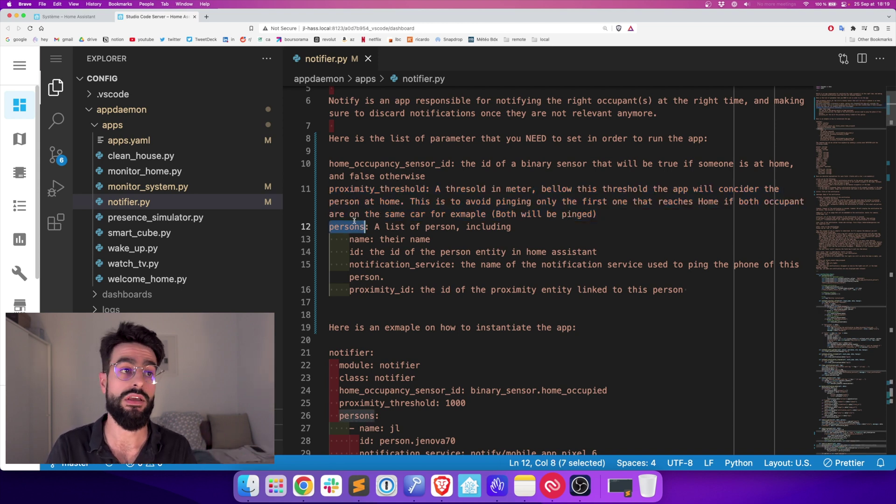
{"action": "left_click", "coordinate": [358, 240]}
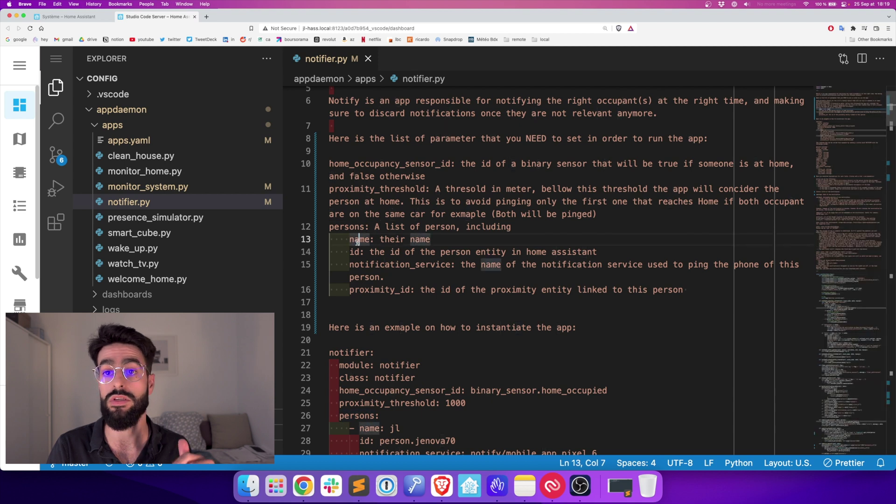
{"action": "double_click", "coordinate": [355, 252]}
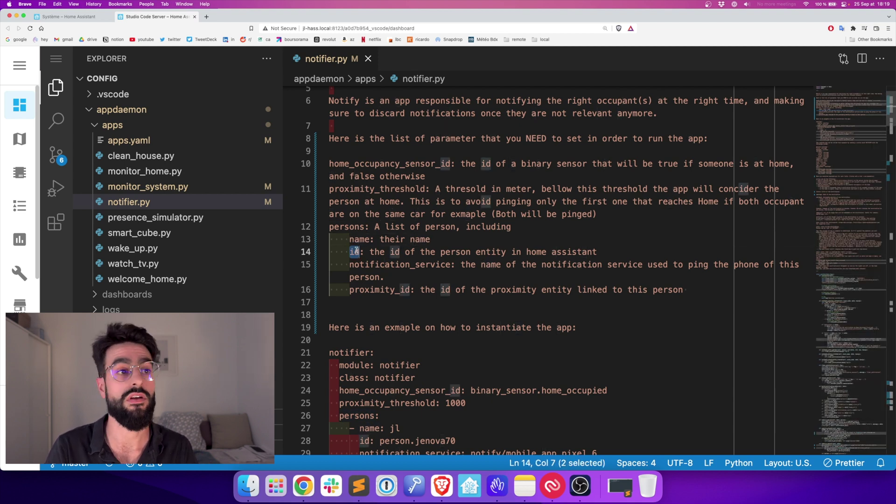
{"action": "double_click", "coordinate": [377, 264]}
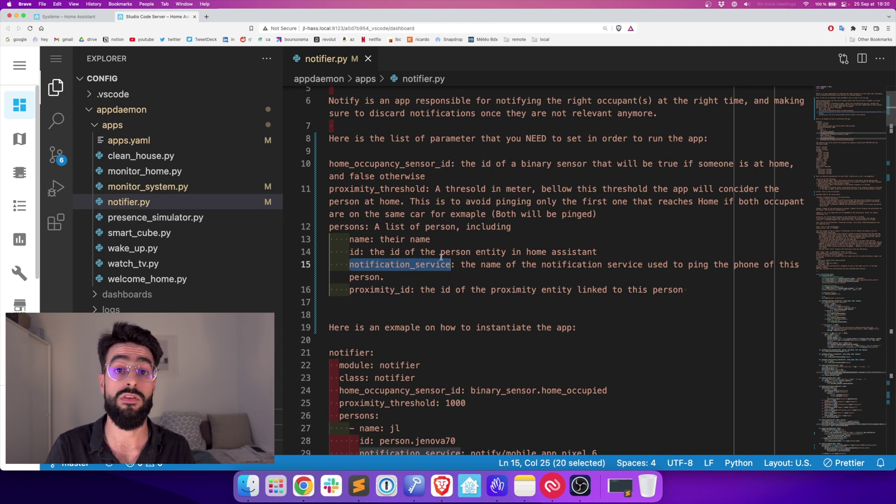
{"action": "double_click", "coordinate": [377, 290]}
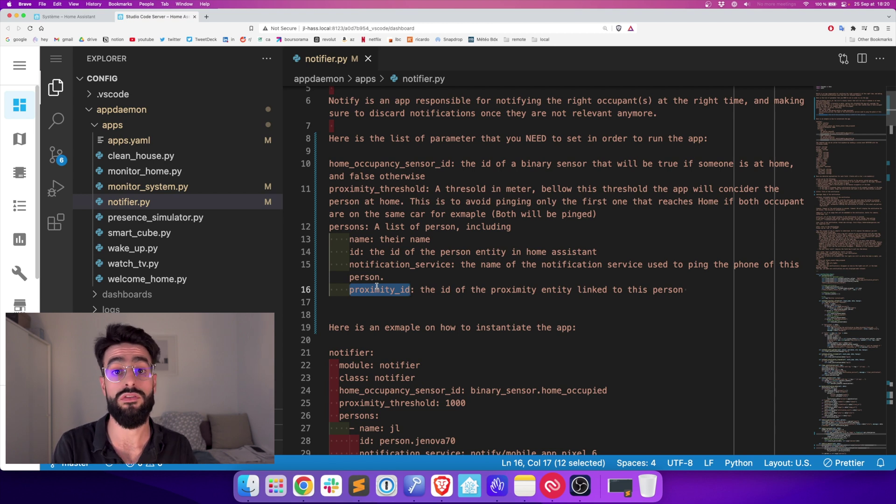
Examine the example in notifier.py's documentation comment that shows how to instantiate the notifier app
{"action": "scroll", "coordinate": [376, 286], "scroll_direction": "down", "scroll_amount": 3}
{"action": "triple_click", "coordinate": [444, 184]}
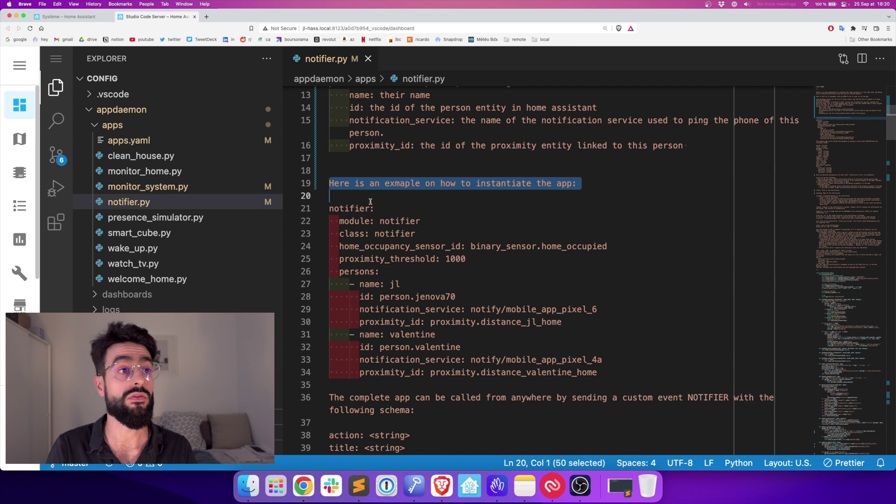
{"action": "double_click", "coordinate": [351, 208]}
{"action": "double_click", "coordinate": [359, 221]}
{"action": "double_click", "coordinate": [358, 232]}
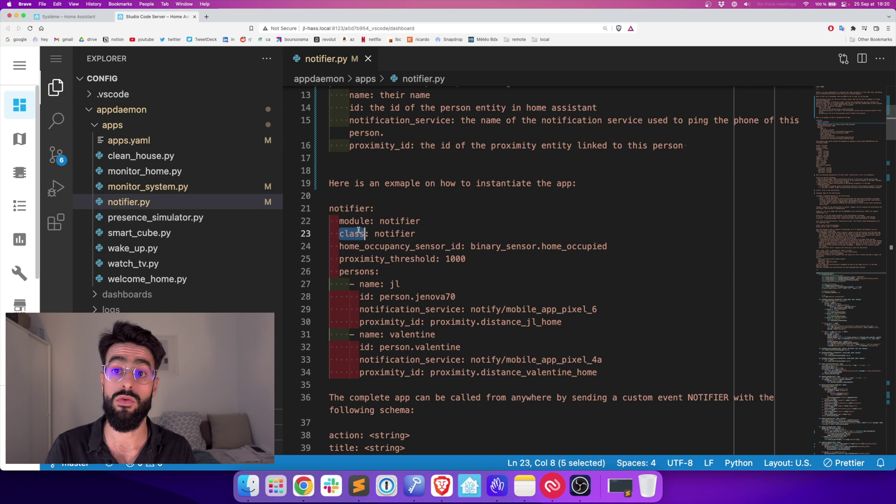
{"action": "double_click", "coordinate": [382, 247]}
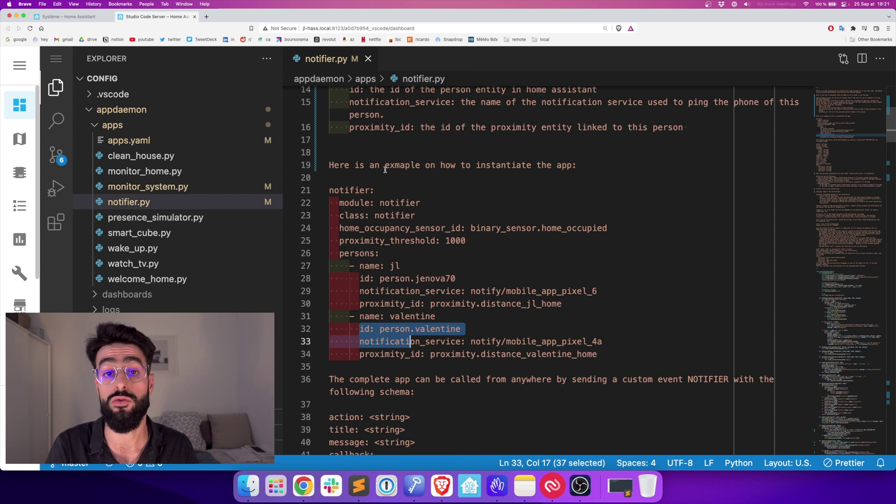
Open apps.yaml and examine the existing notifier app configuration at the start of the file
{"action": "left_click", "coordinate": [110, 146]}
{"action": "scroll", "coordinate": [423, 302], "scroll_direction": "up", "scroll_amount": 5}
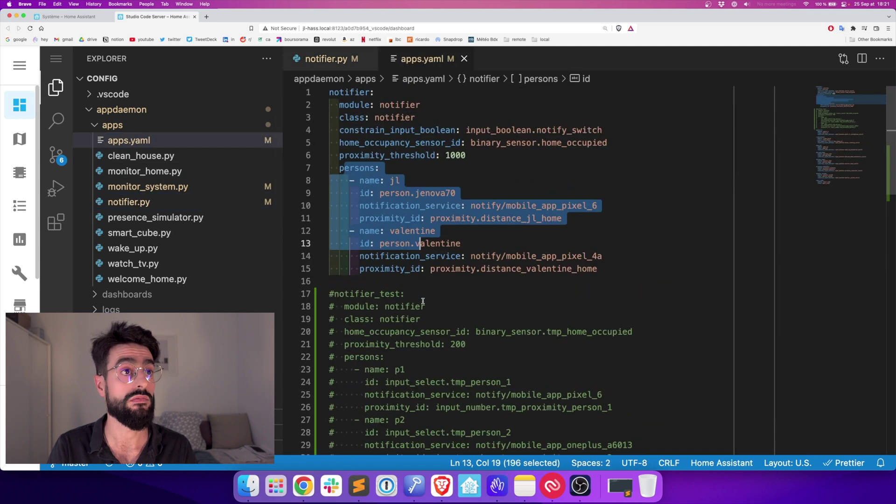
{"action": "left_click_drag", "start_coordinate": [355, 92], "coordinate": [541, 227]}
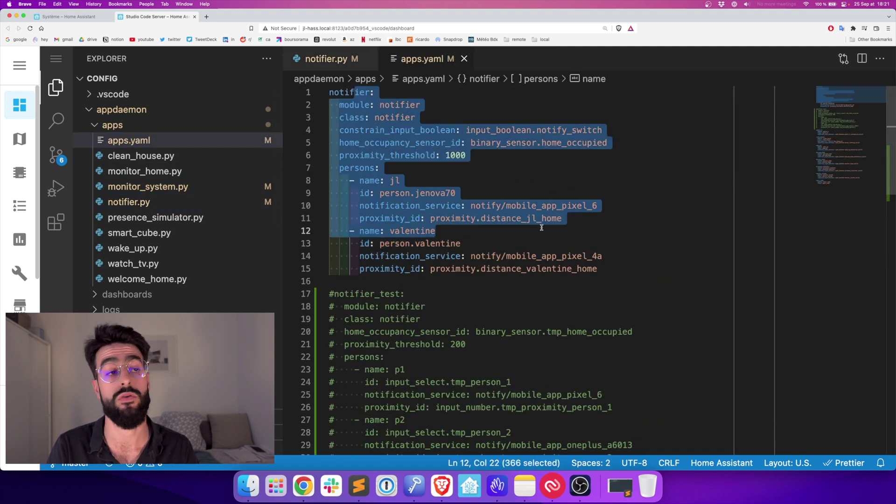
Uncomment every line of the notifier_test block in apps.yaml and save the file
{"action": "scroll", "coordinate": [541, 228], "scroll_direction": "down", "scroll_amount": 7}
{"action": "scroll", "coordinate": [327, 144], "scroll_direction": "up", "scroll_amount": 3}
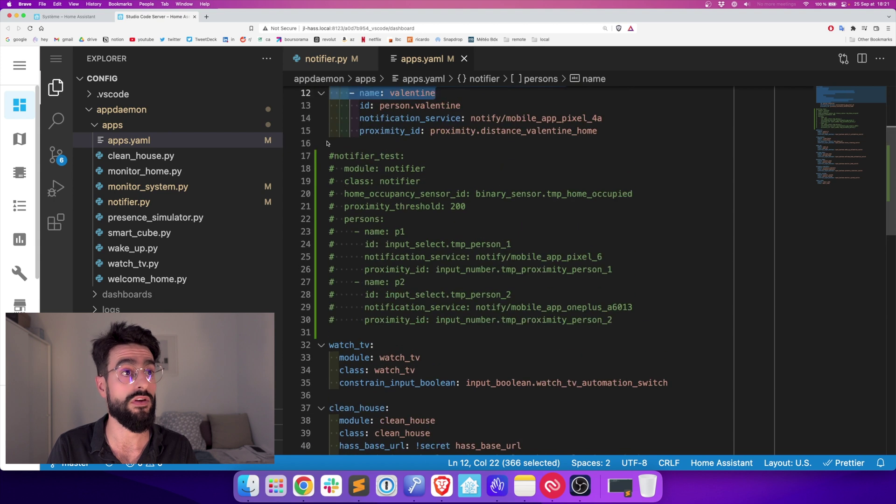
{"action": "left_click_drag", "start_coordinate": [335, 155], "coordinate": [329, 154]}
{"action": "key", "text": "super+d"}
{"action": "key", "text": "super+d"}
{"action": "key", "text": "super+d"}
{"action": "key", "text": "super+d"}
{"action": "key", "text": "super+d"}
{"action": "key", "text": "super+d"}
{"action": "key", "text": "super+d"}
{"action": "key", "text": "super+d"}
{"action": "key", "text": "super+d"}
{"action": "key", "text": "super+d"}
{"action": "key", "text": "super+d"}
{"action": "key", "text": "super+d"}
{"action": "key", "text": "super+d"}
{"action": "key", "text": "BackSpace"}
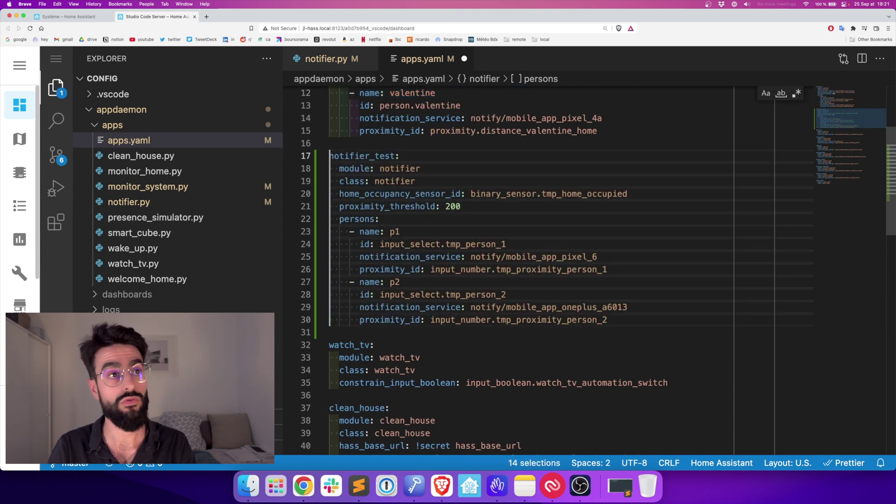
{"action": "key", "text": "super+s"}
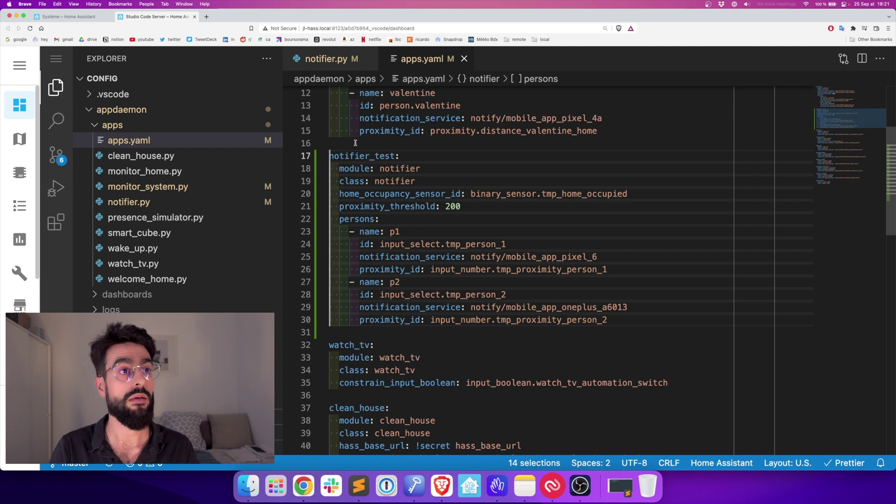
Examine the notifier_test module setting and its home occupancy sensor, binary_sensor.tmp_home_occupied
{"action": "left_click", "coordinate": [354, 156]}
{"action": "left_click_drag", "start_coordinate": [349, 169], "coordinate": [390, 169]}
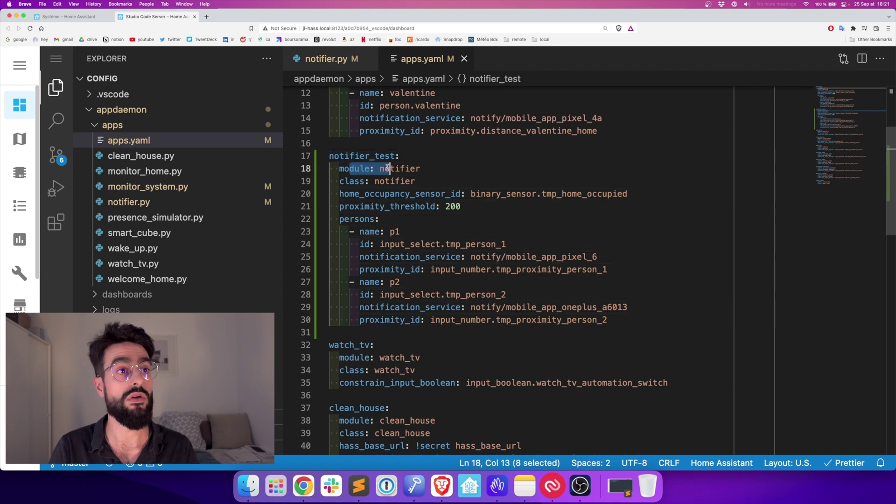
{"action": "double_click", "coordinate": [383, 196]}
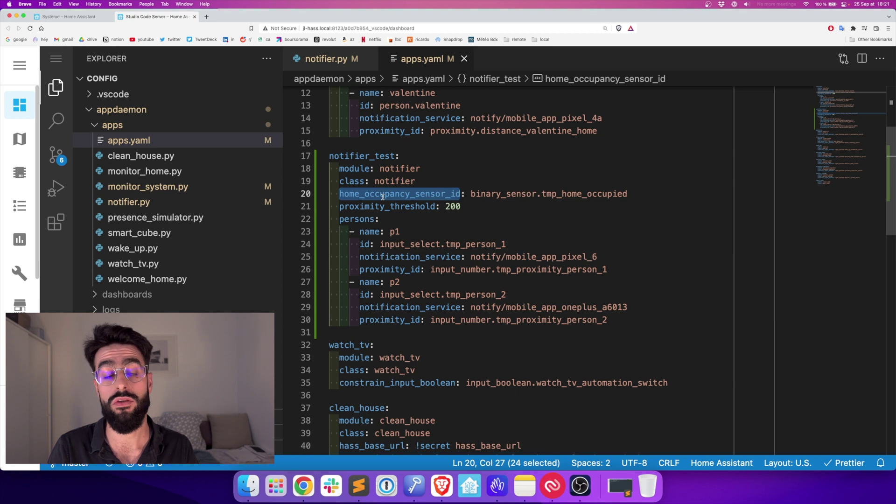
{"action": "left_click_drag", "start_coordinate": [472, 195], "coordinate": [629, 194]}
{"action": "double_click", "coordinate": [584, 196]}
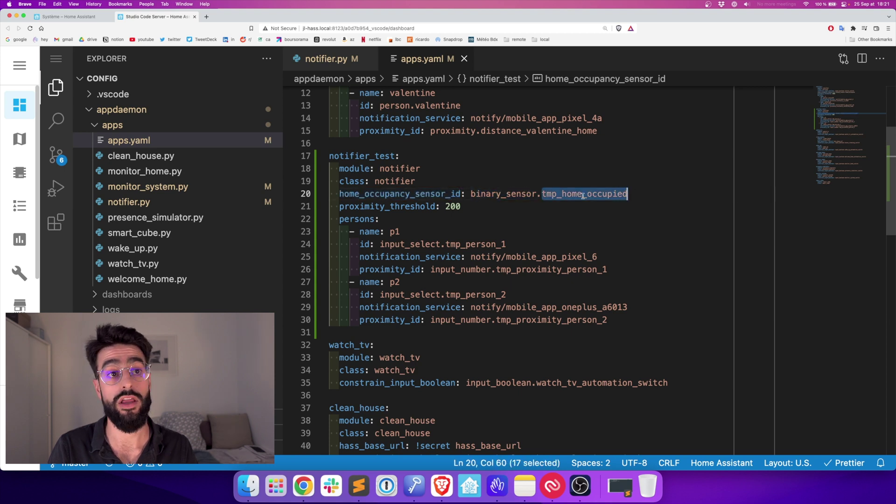
Examine the notifier_test proximity_threshold setting and its persons list, including the first test person's name and id fields
{"action": "left_click_drag", "start_coordinate": [337, 206], "coordinate": [451, 207]}
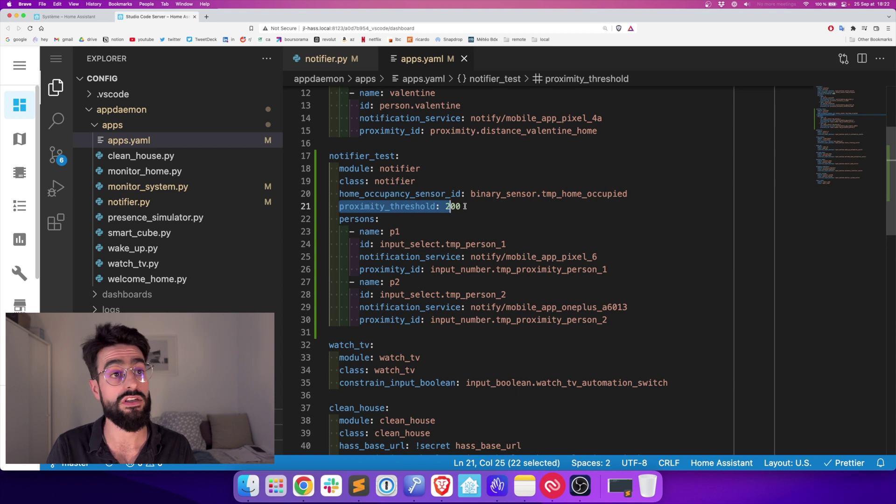
{"action": "double_click", "coordinate": [349, 219]}
{"action": "double_click", "coordinate": [394, 231]}
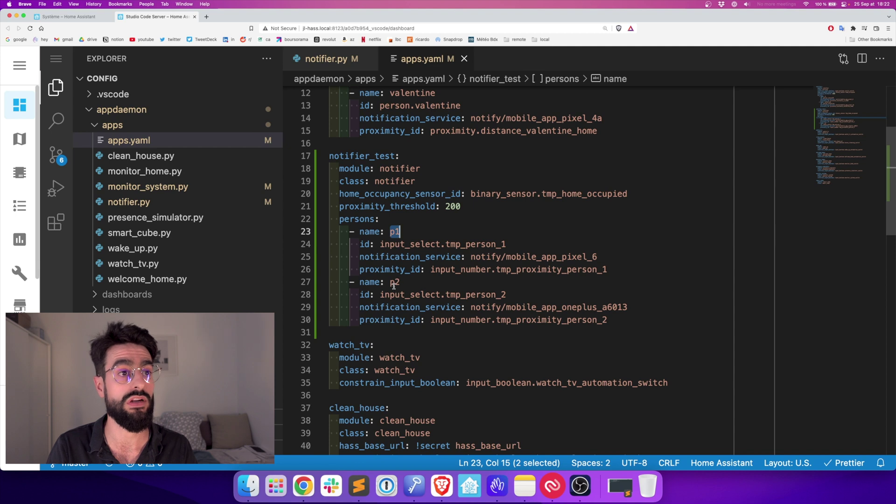
{"action": "double_click", "coordinate": [364, 242]}
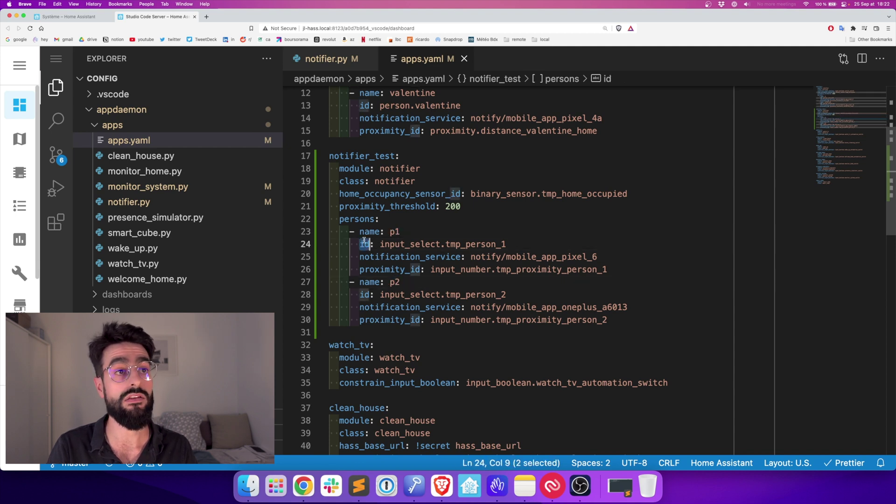
Compare the person entity ids in the notifier block with the input_select.tmp_person_1 id used in notifier_test
{"action": "scroll", "coordinate": [397, 210], "scroll_direction": "up", "scroll_amount": 4}
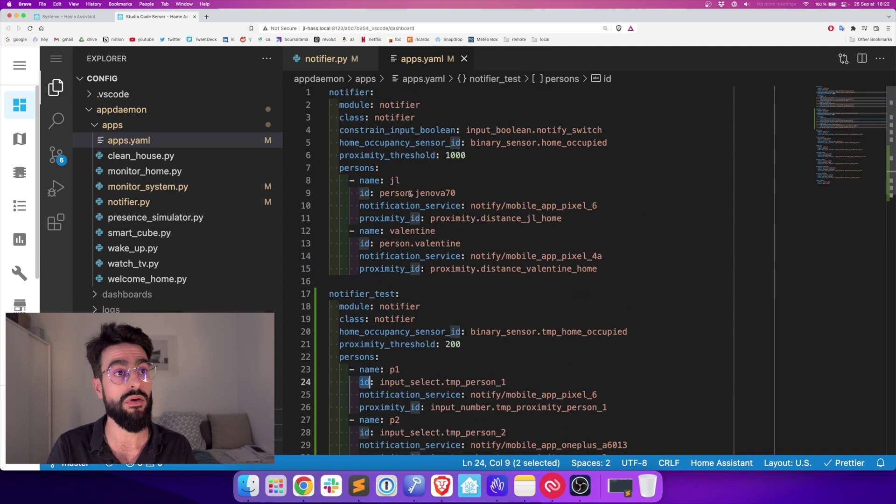
{"action": "left_click_drag", "start_coordinate": [380, 194], "coordinate": [456, 193]}
{"action": "left_click_drag", "start_coordinate": [385, 243], "coordinate": [441, 244]}
{"action": "scroll", "coordinate": [446, 244], "scroll_direction": "down", "scroll_amount": 2}
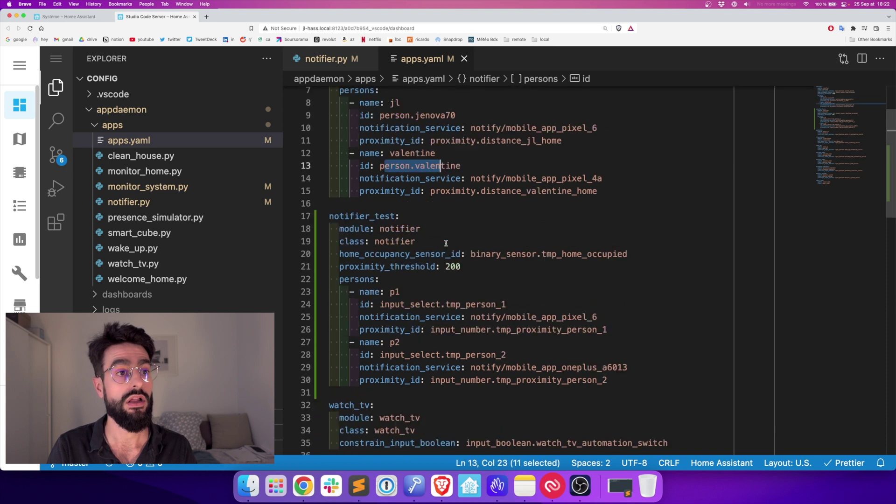
{"action": "scroll", "coordinate": [446, 243], "scroll_direction": "down", "scroll_amount": 3}
{"action": "left_click_drag", "start_coordinate": [380, 204], "coordinate": [507, 204]}
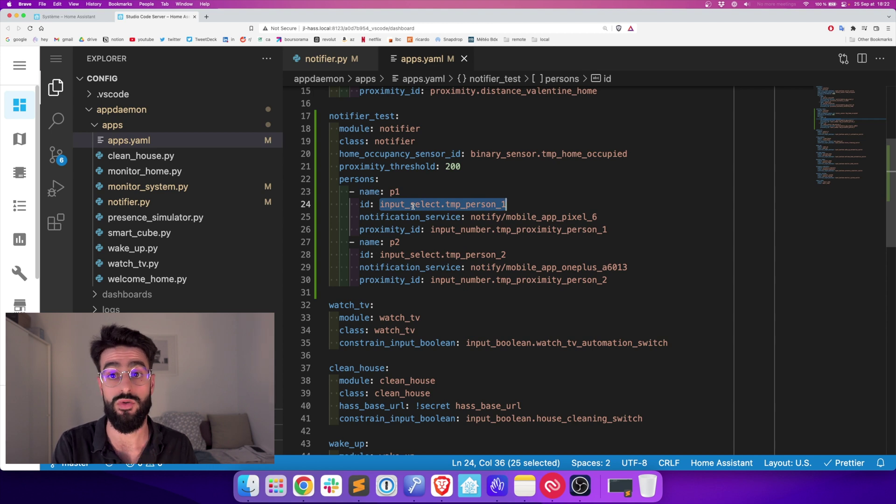
Examine the notification_service values of test persons p1 and p2 in the notifier_test block
{"action": "double_click", "coordinate": [486, 217]}
{"action": "left_click", "coordinate": [563, 216]}
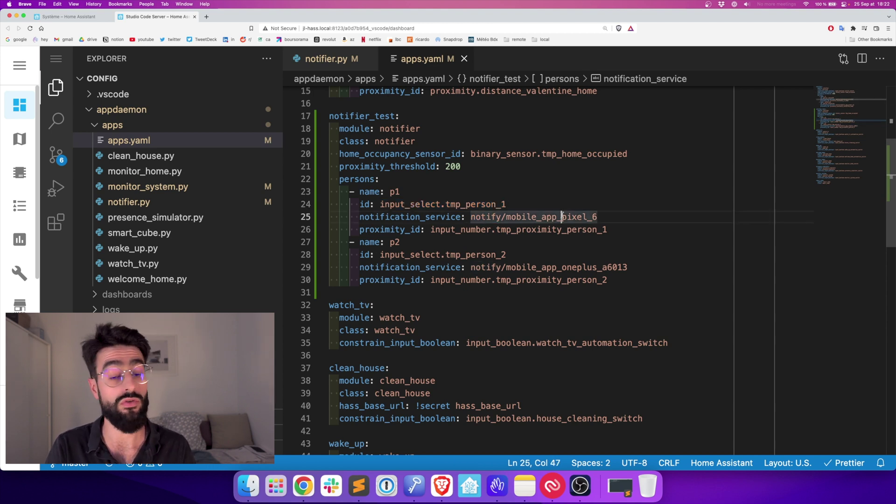
{"action": "double_click", "coordinate": [524, 217]}
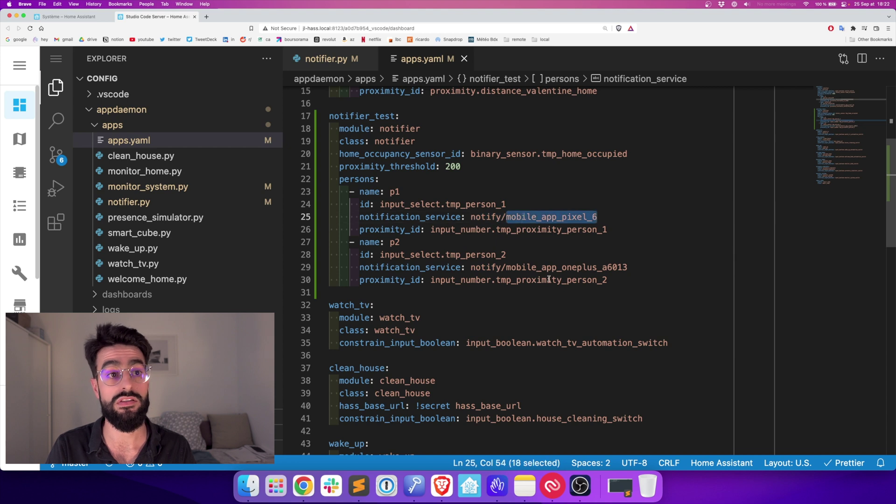
{"action": "left_click", "coordinate": [537, 267]}
{"action": "double_click", "coordinate": [542, 267]}
Compare the proximity_id entries of the notifier_test persons with the proximity entities used in the notifier block
{"action": "double_click", "coordinate": [397, 230]}
{"action": "scroll", "coordinate": [399, 260], "scroll_direction": "up", "scroll_amount": 1}
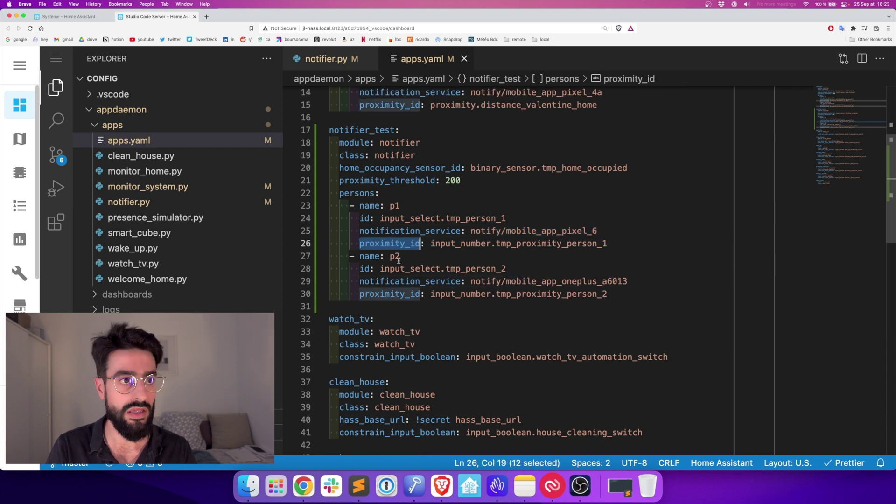
{"action": "triple_click", "coordinate": [410, 294]}
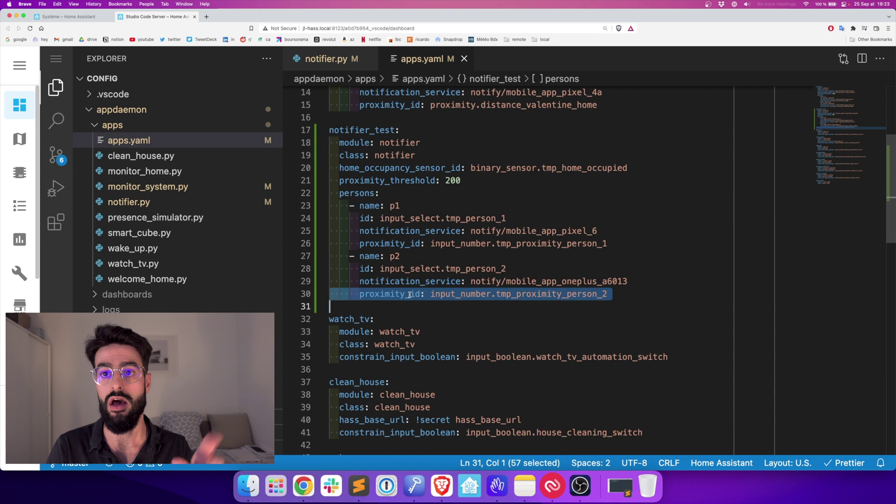
{"action": "scroll", "coordinate": [410, 280], "scroll_direction": "up", "scroll_amount": 2}
{"action": "double_click", "coordinate": [390, 262]}
{"action": "scroll", "coordinate": [444, 262], "scroll_direction": "up", "scroll_amount": 5}
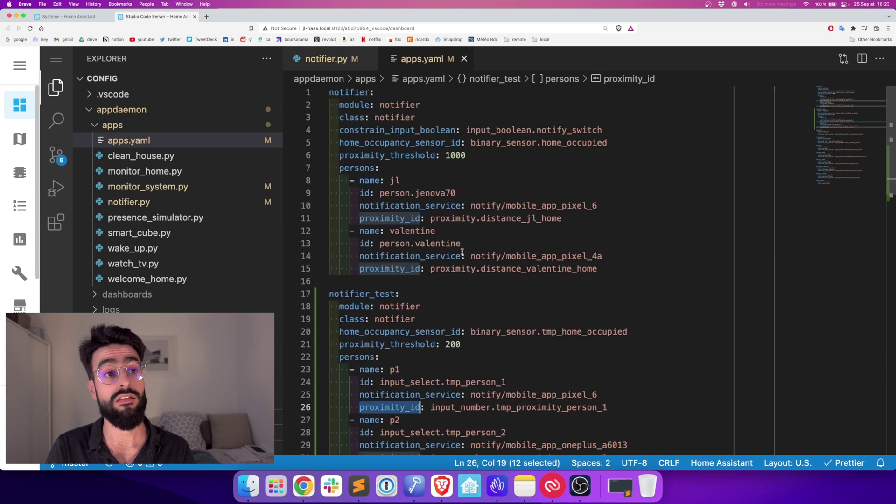
{"action": "left_click_drag", "start_coordinate": [431, 269], "coordinate": [481, 272]}
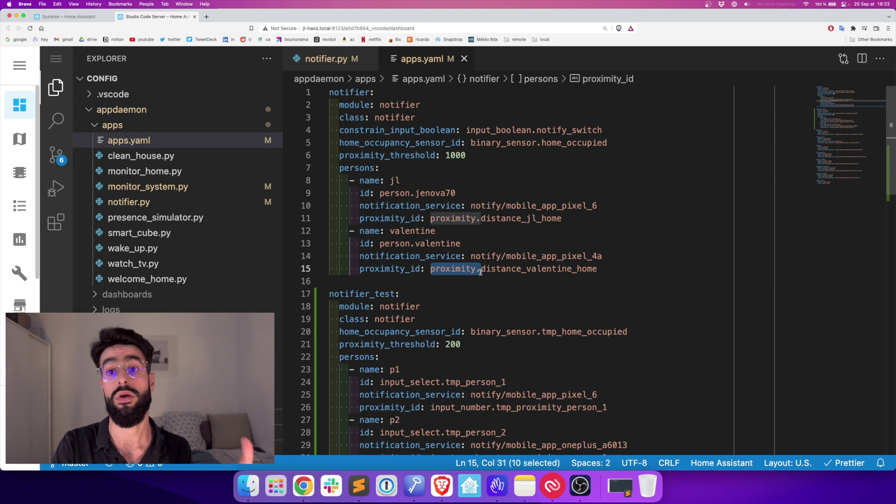
{"action": "scroll", "coordinate": [481, 273], "scroll_direction": "down", "scroll_amount": 5}
{"action": "left_click_drag", "start_coordinate": [426, 258], "coordinate": [494, 256]}
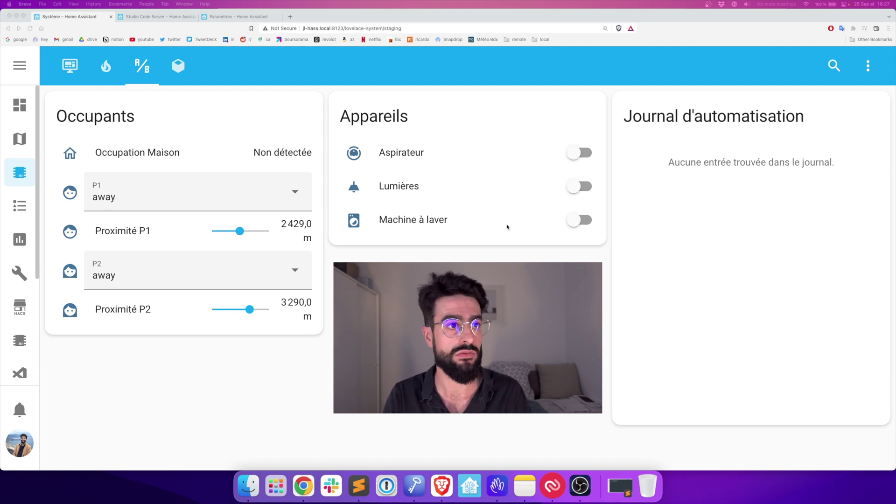
Switch the simulated Machine à laver on and back off to trigger its end-of-cycle notification
{"action": "left_click", "coordinate": [590, 226]}
{"action": "left_click", "coordinate": [590, 226]}
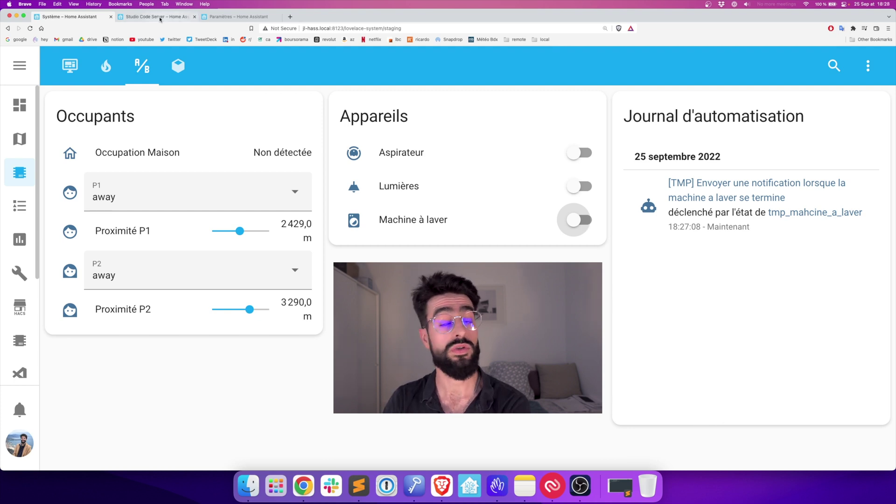
Return to notifier.py in Studio Code Server and examine the schema of the custom NOTIFIER event
{"action": "left_click", "coordinate": [160, 17]}
{"action": "scroll", "coordinate": [523, 296], "scroll_direction": "down", "scroll_amount": 5}
{"action": "left_click", "coordinate": [373, 185]}
{"action": "triple_click", "coordinate": [374, 185]}
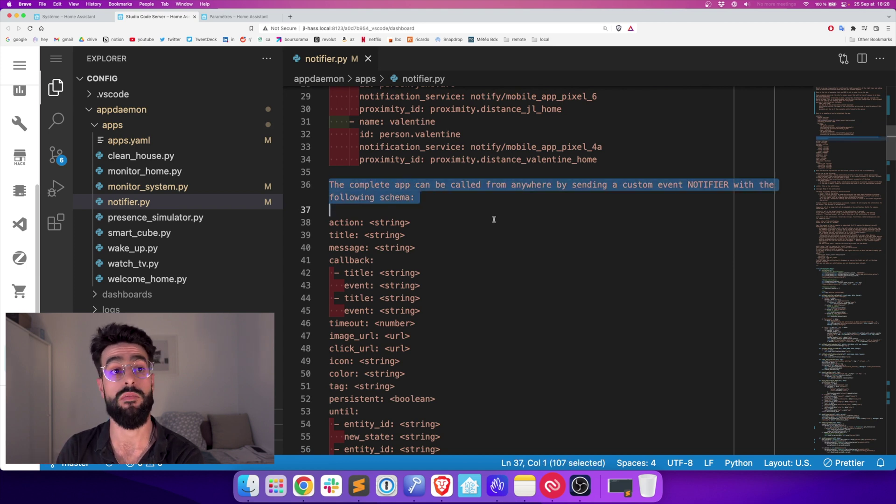
{"action": "double_click", "coordinate": [711, 186]}
{"action": "scroll", "coordinate": [482, 243], "scroll_direction": "down", "scroll_amount": 3}
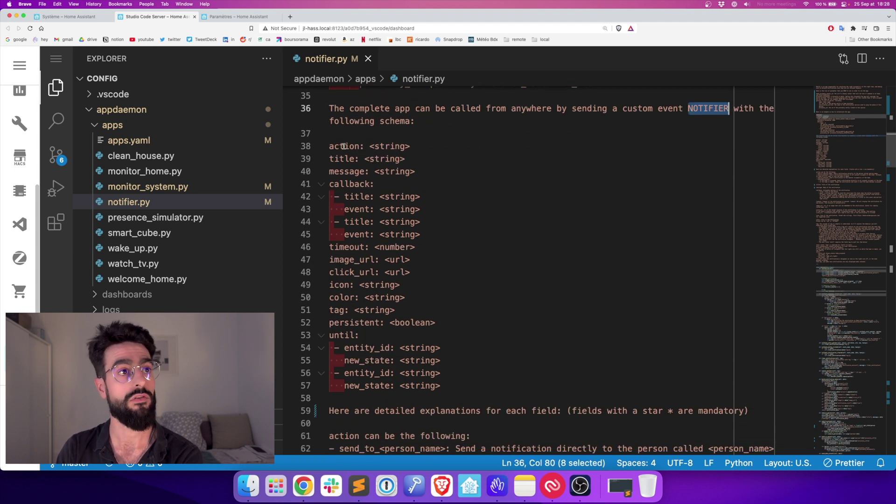
{"action": "left_click", "coordinate": [355, 272]}
{"action": "scroll", "coordinate": [476, 293], "scroll_direction": "down", "scroll_amount": 1}
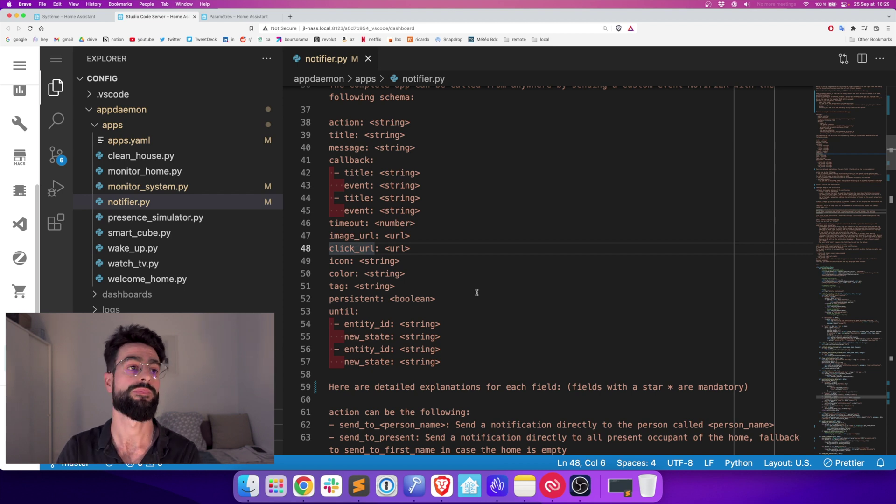
Examine the documentation of the action field and its send_to_<person_name> option in notifier.py
{"action": "scroll", "coordinate": [476, 293], "scroll_direction": "down", "scroll_amount": 5}
{"action": "double_click", "coordinate": [345, 246]}
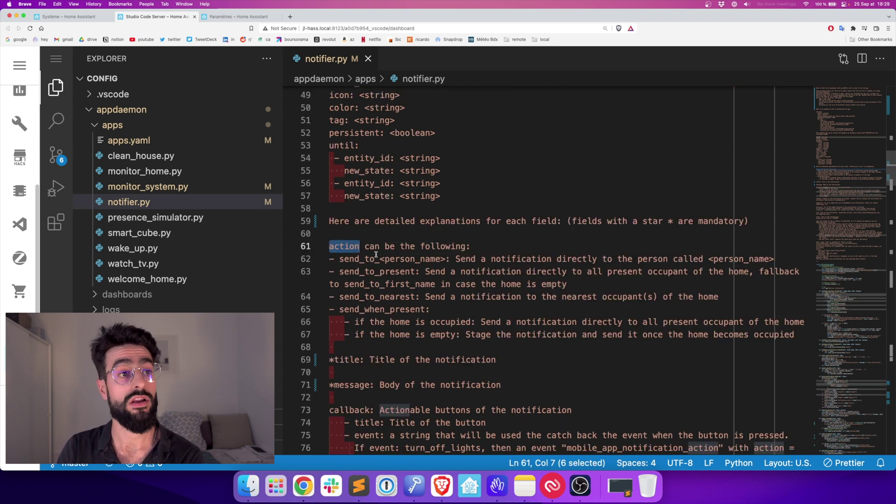
{"action": "left_click_drag", "start_coordinate": [339, 259], "coordinate": [445, 259]}
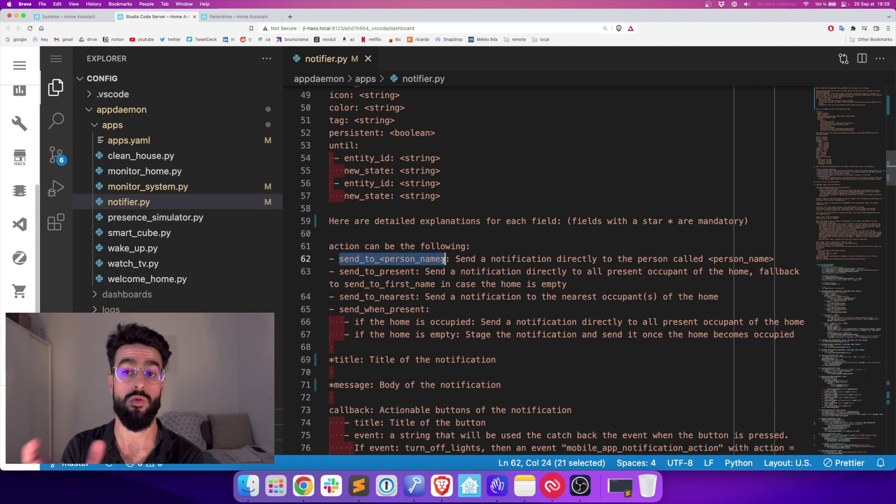
Open apps.yaml to check the person names p1 and p2 in notifier_test, and close the file
{"action": "left_click", "coordinate": [129, 140]}
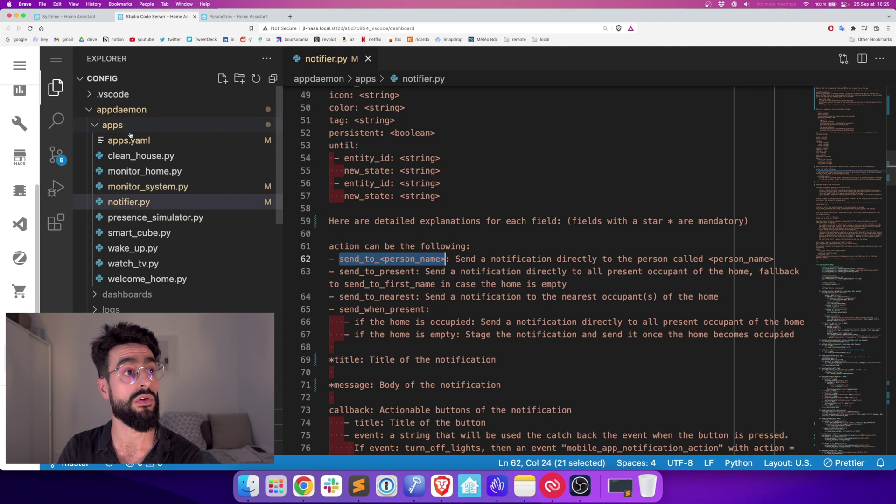
{"action": "scroll", "coordinate": [464, 270], "scroll_direction": "down", "scroll_amount": 1}
{"action": "double_click", "coordinate": [395, 217]}
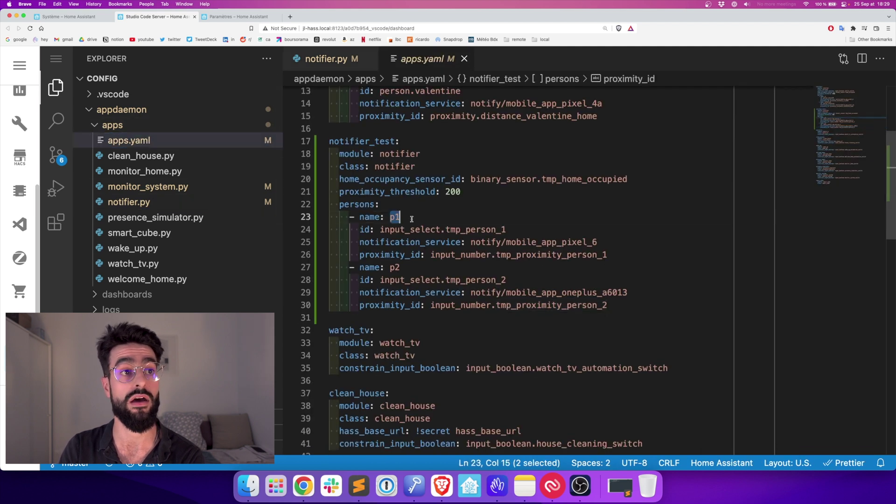
{"action": "double_click", "coordinate": [392, 270]}
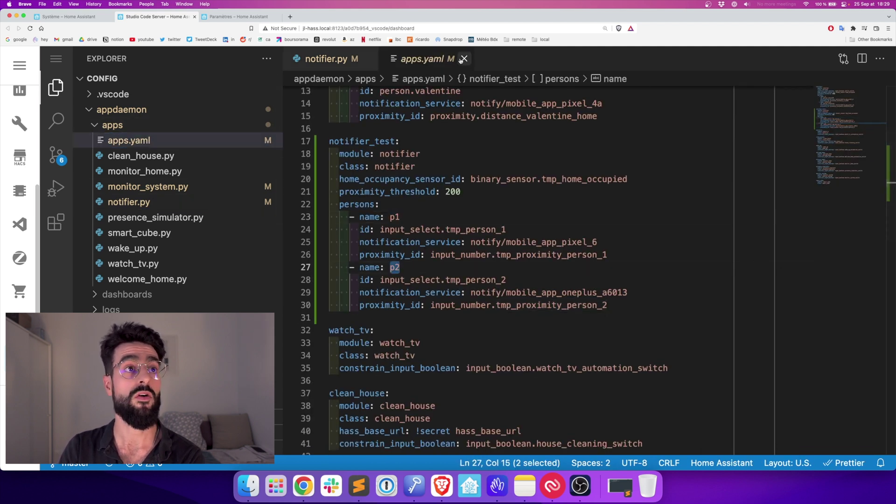
{"action": "key", "text": "ctrl+w"}
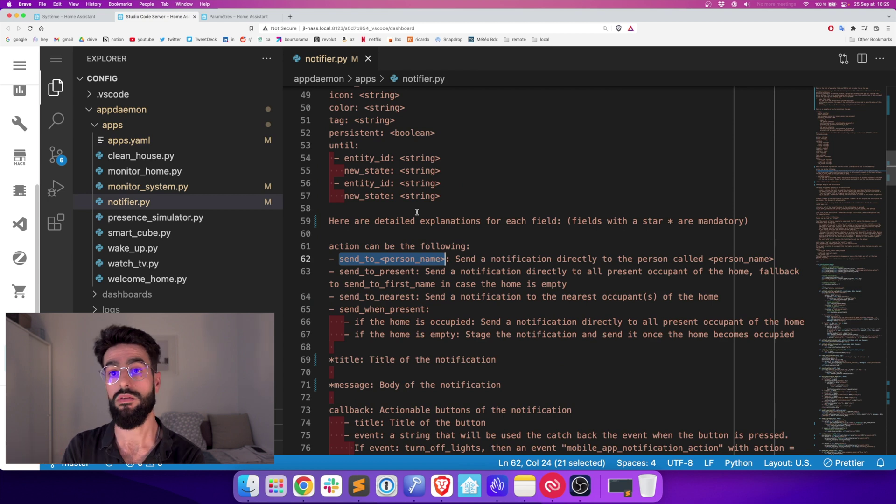
Examine the documentation of the send_to_present, send_to_nearest and send_when_present actions and the mandatory title and message fields
{"action": "double_click", "coordinate": [469, 259]}
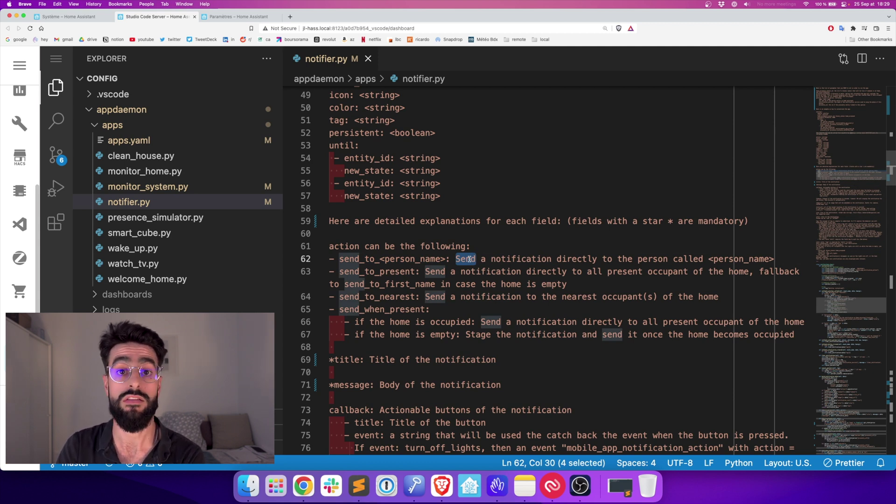
{"action": "double_click", "coordinate": [354, 272]}
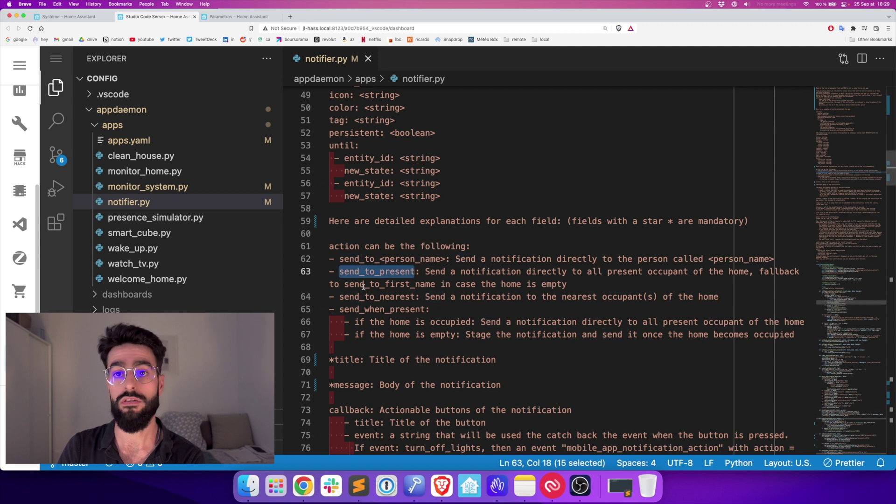
{"action": "scroll", "coordinate": [363, 287], "scroll_direction": "down", "scroll_amount": 2}
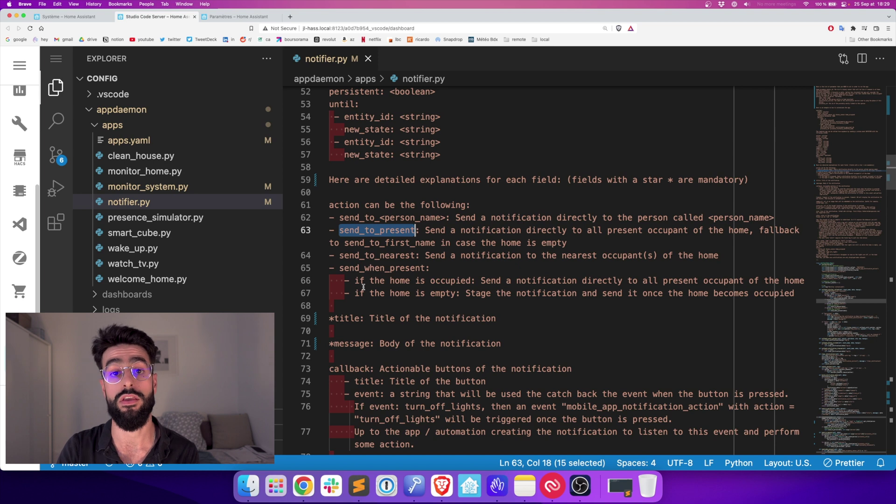
{"action": "double_click", "coordinate": [368, 255]}
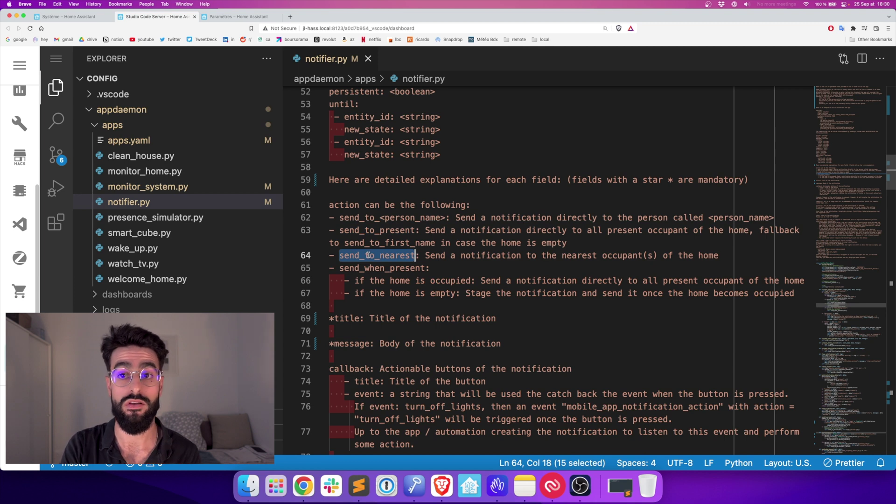
{"action": "double_click", "coordinate": [366, 267]}
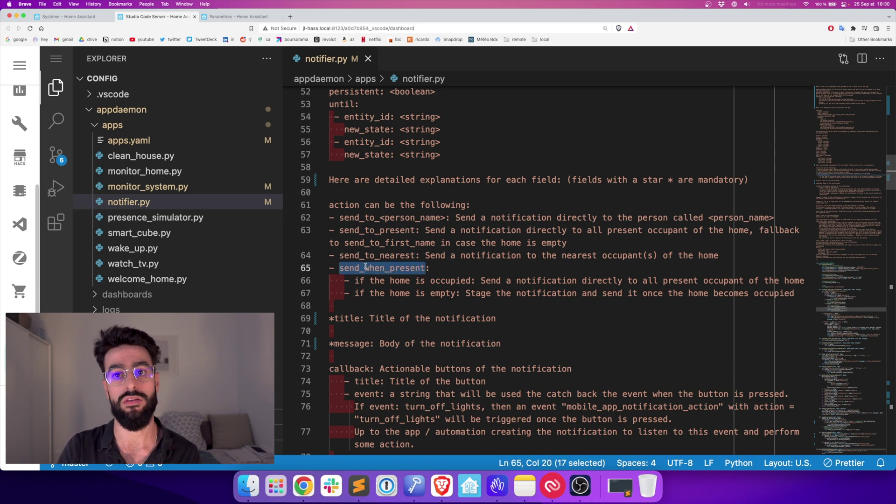
{"action": "left_click_drag", "start_coordinate": [354, 281], "coordinate": [440, 281]}
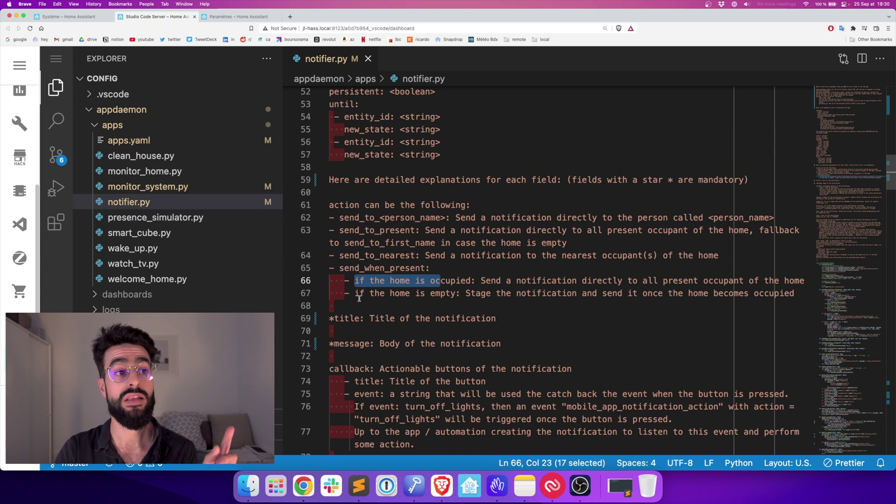
{"action": "left_click_drag", "start_coordinate": [355, 293], "coordinate": [497, 296]}
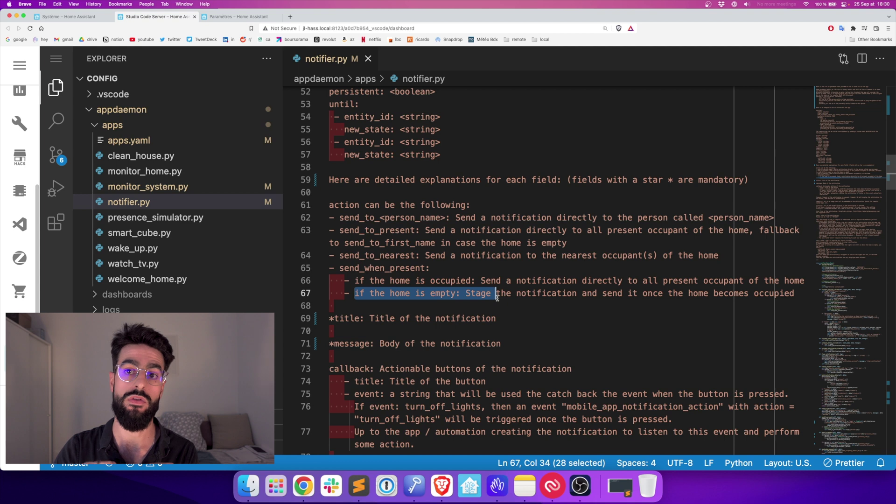
{"action": "double_click", "coordinate": [349, 320]}
{"action": "double_click", "coordinate": [355, 344]}
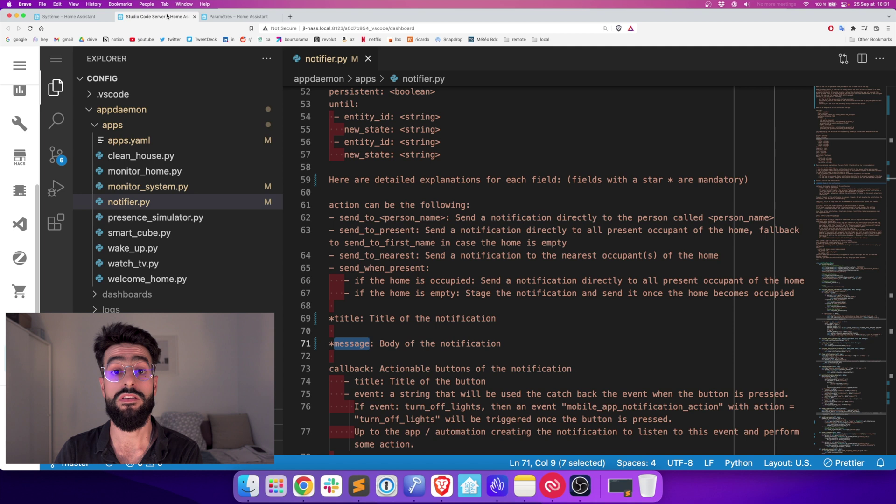
Open the automation "[TMP] Envoyer une notification lorsque la machine a laver se termine" and examine its state trigger
{"action": "left_click", "coordinate": [253, 18]}
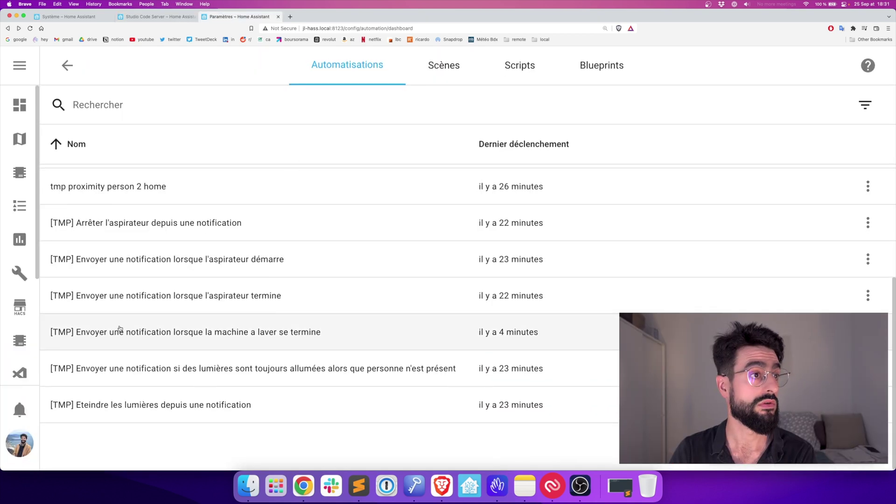
{"action": "left_click", "coordinate": [260, 329]}
{"action": "left_click", "coordinate": [232, 163]}
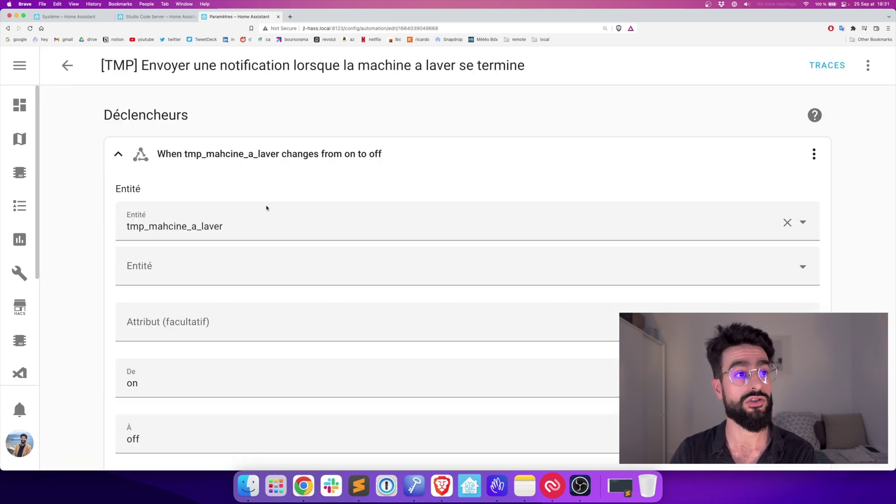
{"action": "scroll", "coordinate": [266, 204], "scroll_direction": "down", "scroll_amount": 3}
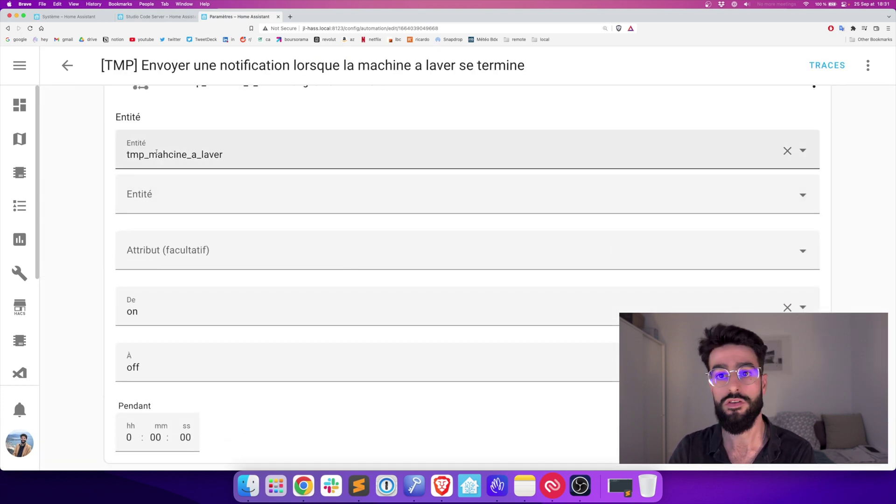
{"action": "scroll", "coordinate": [149, 155], "scroll_direction": "down", "scroll_amount": 4}
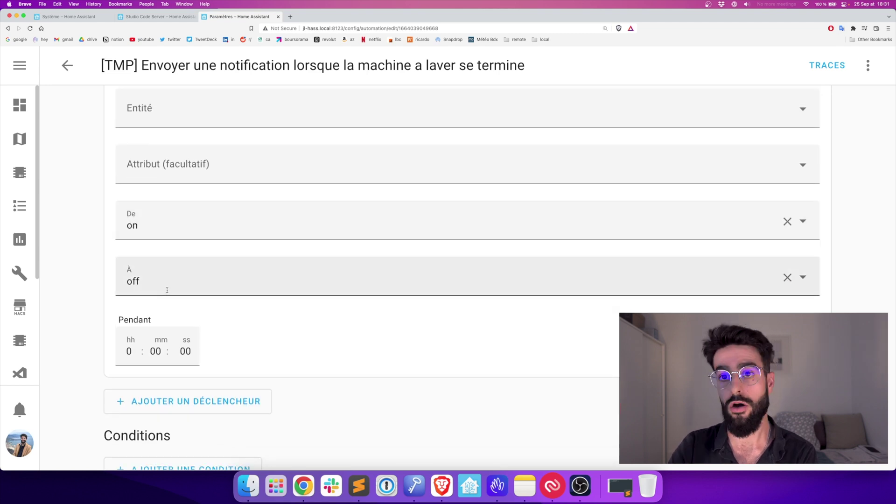
Disable the existing mobile_app_pixel_6 notification action in the washing machine automation
{"action": "scroll", "coordinate": [167, 287], "scroll_direction": "down", "scroll_amount": 6}
{"action": "left_click", "coordinate": [179, 397]}
{"action": "scroll", "coordinate": [182, 327], "scroll_direction": "down", "scroll_amount": 8}
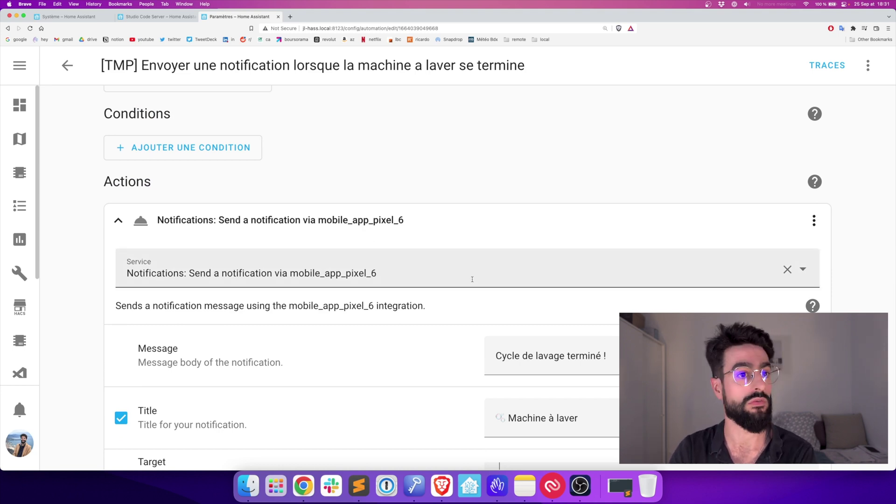
{"action": "scroll", "coordinate": [473, 283], "scroll_direction": "down", "scroll_amount": 3}
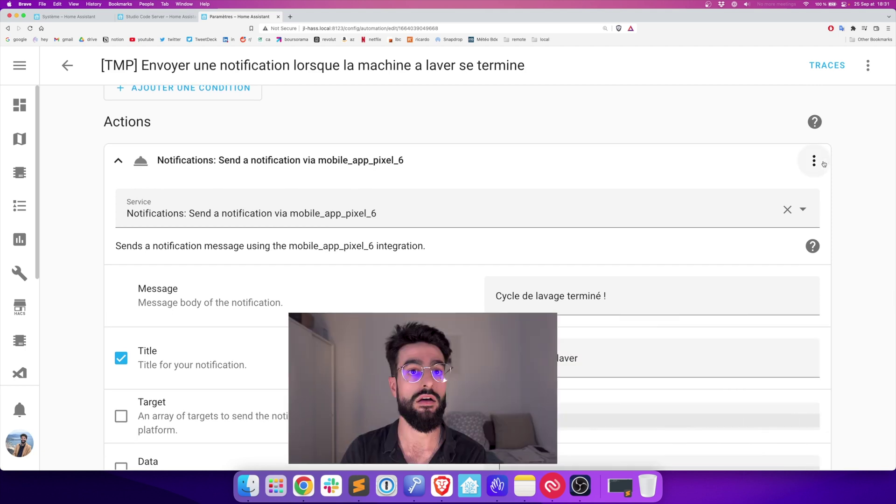
{"action": "left_click", "coordinate": [815, 161]}
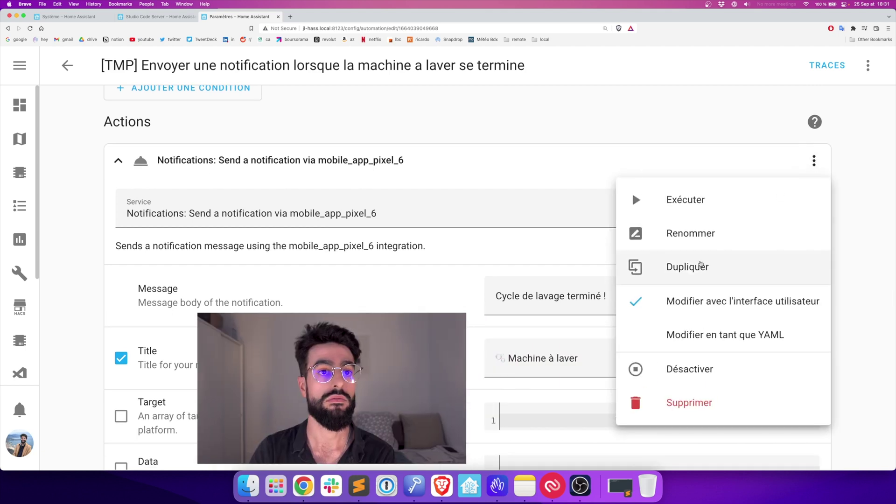
{"action": "left_click", "coordinate": [681, 369]}
Add an action to the washing machine automation that fires the event NOTIFIER
{"action": "left_click", "coordinate": [190, 441]}
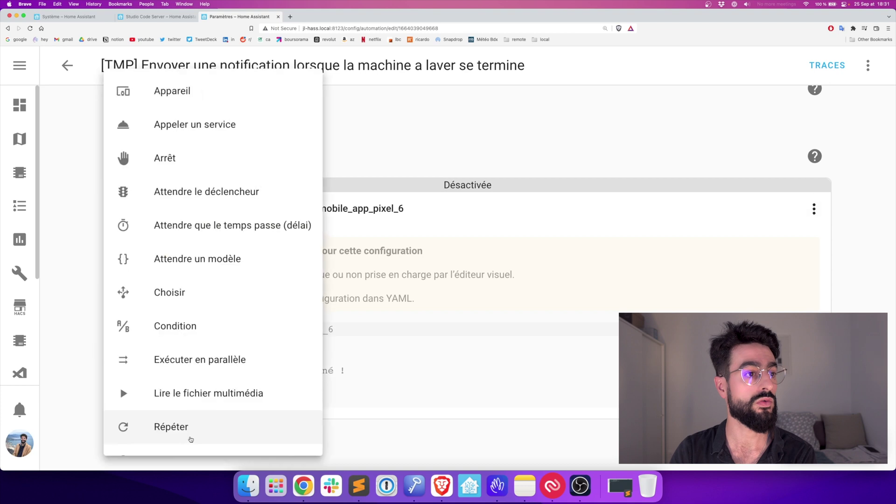
{"action": "scroll", "coordinate": [198, 314], "scroll_direction": "down", "scroll_amount": 2}
{"action": "left_click", "coordinate": [183, 422]}
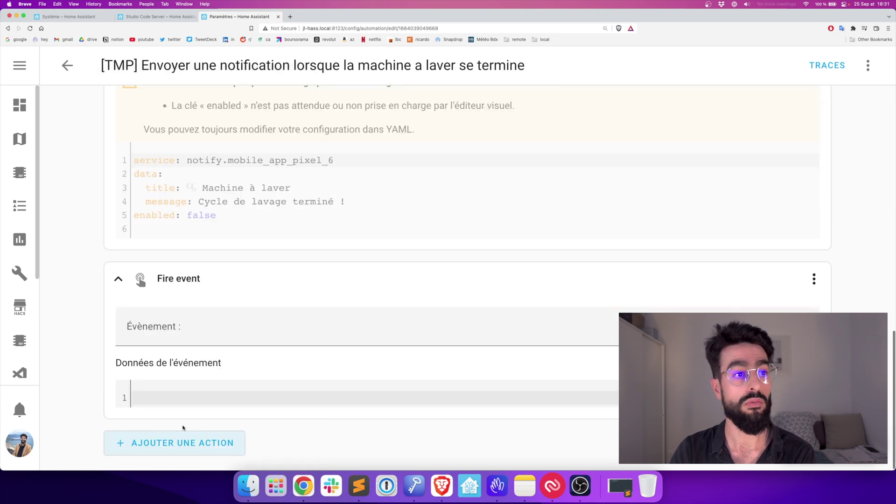
{"action": "left_click", "coordinate": [228, 328]}
{"action": "type", "text": "NOTIFIER"}
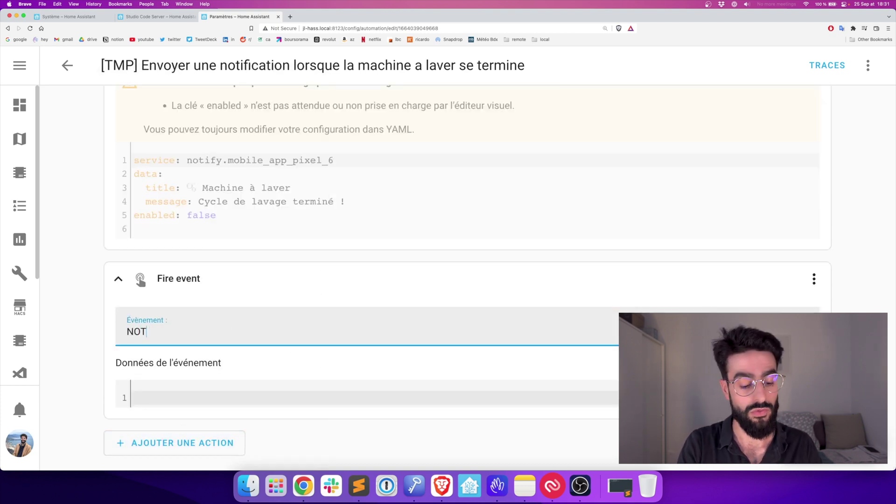
Fill in the event data with action send_when_present, message "Cycle de lavage terminé !" and title "🫧 Machine à laver", and save the automation
{"action": "left_click", "coordinate": [254, 389]}
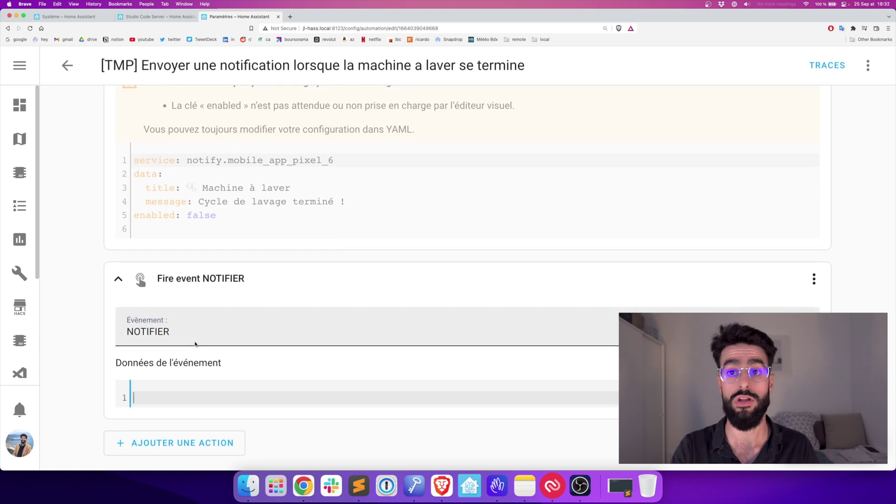
{"action": "type", "text": "action: send_when_present message: Cycle de lavage terminé ! title: 🫧 Machine à laver"}
{"action": "double_click", "coordinate": [341, 359]}
{"action": "left_click_drag", "start_coordinate": [152, 370], "coordinate": [134, 398]}
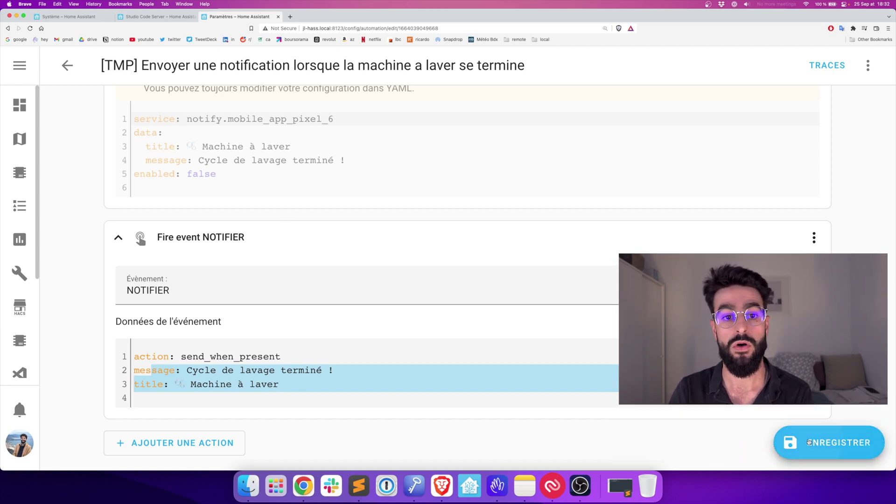
{"action": "left_click", "coordinate": [323, 371]}
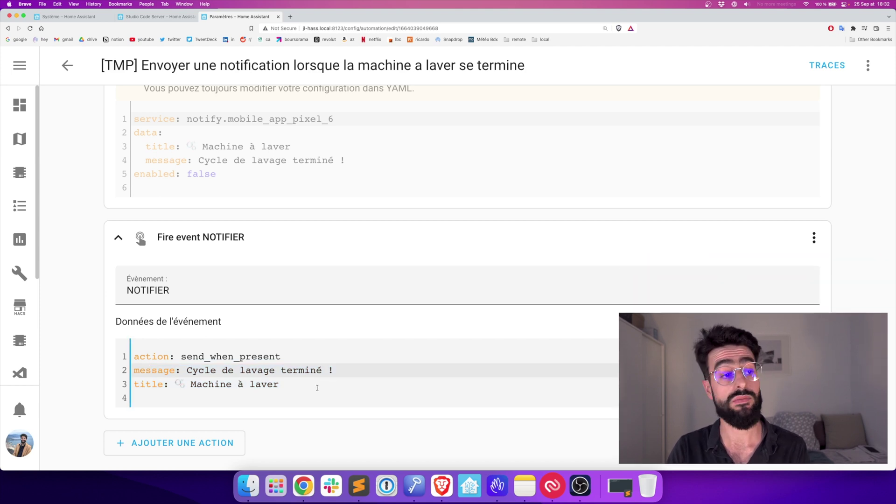
{"action": "left_click", "coordinate": [305, 174]}
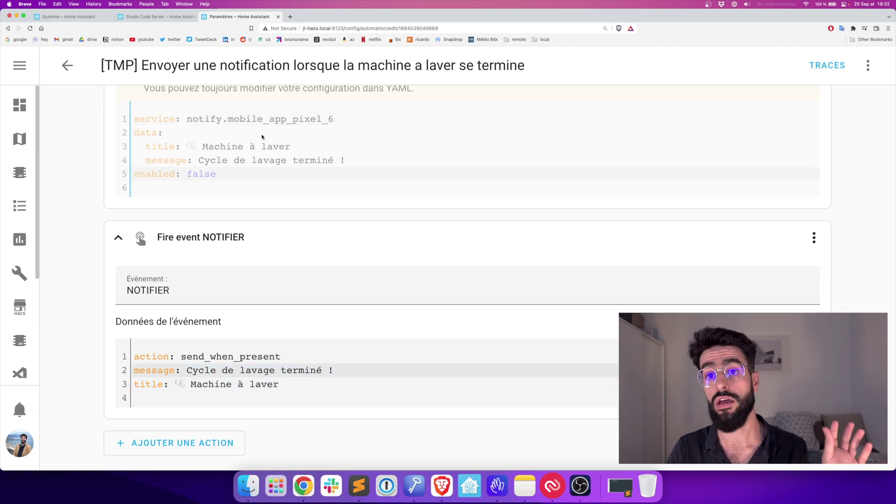
{"action": "triple_click", "coordinate": [234, 370]}
On the Système dashboard, switch Machine à laver on and off, and bring P1 and P2 home with proximity 0 m
{"action": "key", "text": "super+1"}
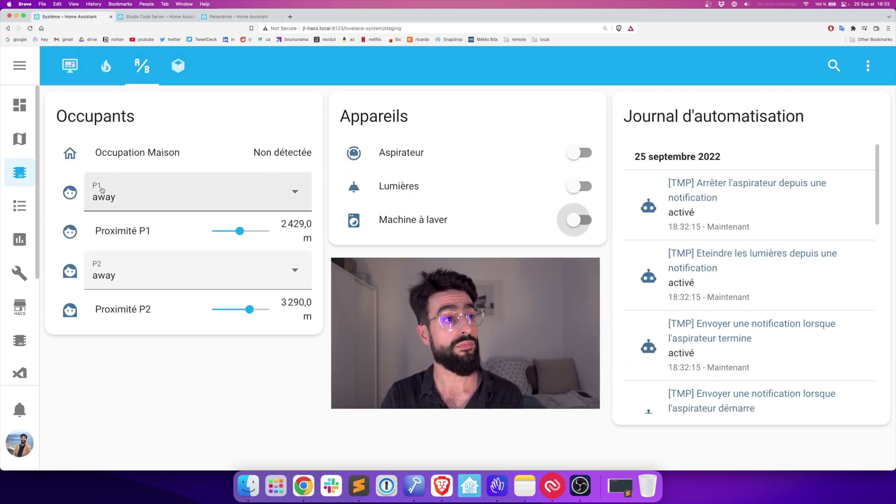
{"action": "left_click", "coordinate": [569, 228]}
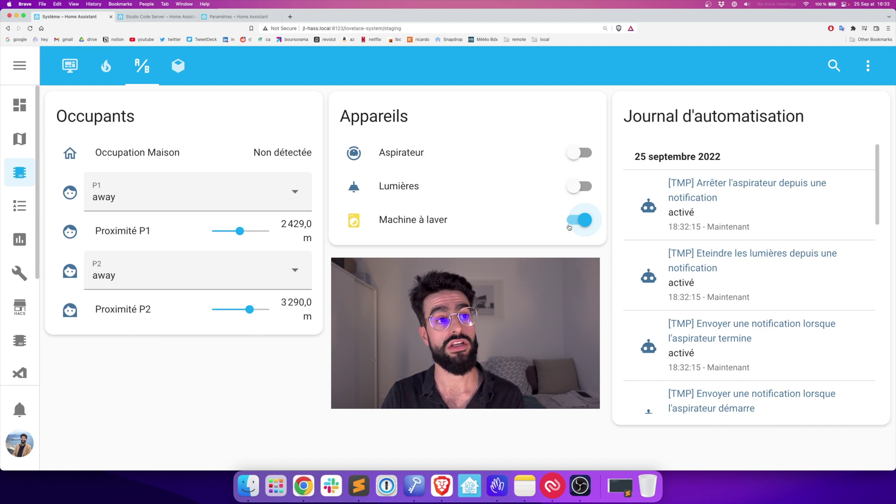
{"action": "left_click", "coordinate": [569, 227]}
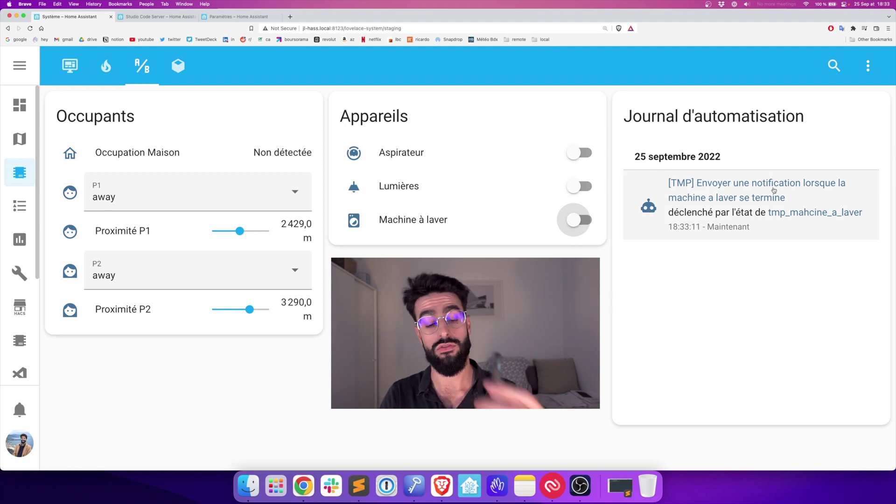
{"action": "left_click_drag", "start_coordinate": [240, 231], "coordinate": [207, 234]}
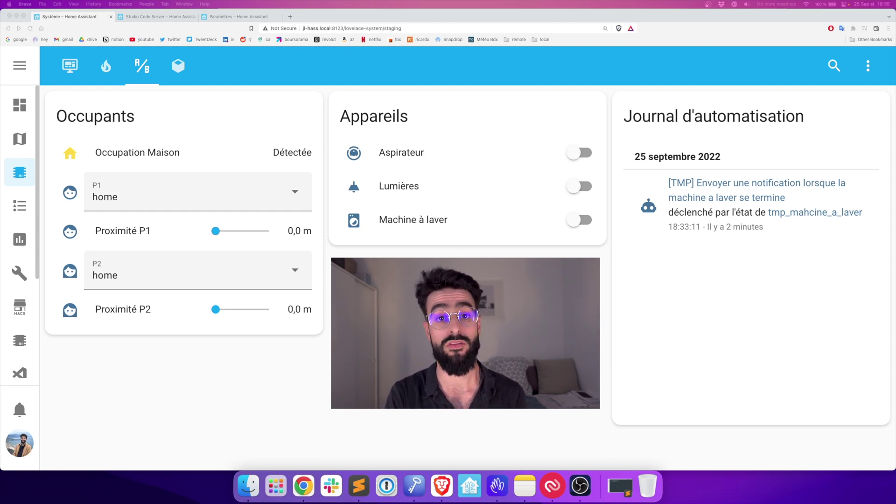
Open the automation "[TMP] Envoyer une notification si des lumières sont toujours allumées alors que personne n'est présent" and examine its trigger, condition and action
{"action": "left_click", "coordinate": [226, 17]}
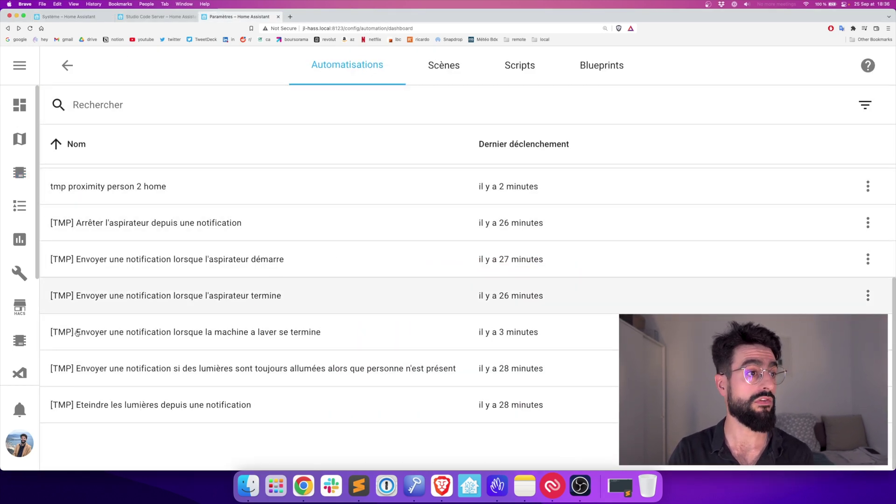
{"action": "left_click", "coordinate": [353, 365]}
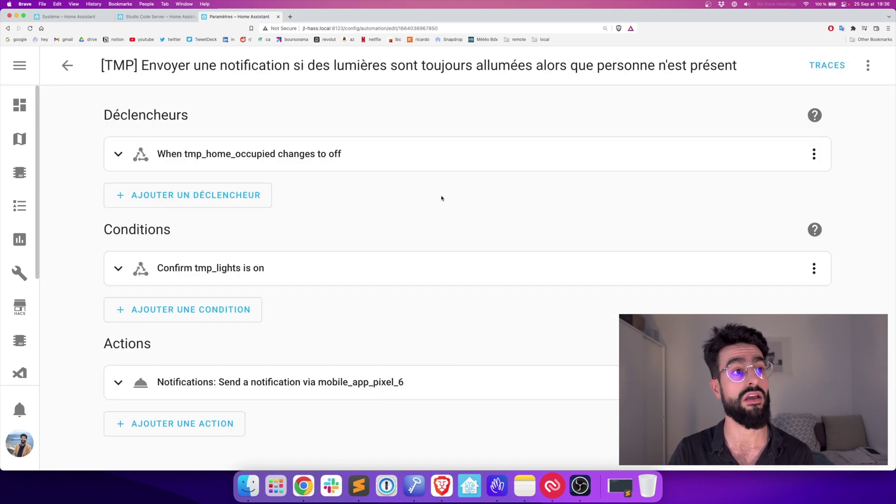
{"action": "left_click", "coordinate": [218, 150]}
{"action": "scroll", "coordinate": [290, 245], "scroll_direction": "down", "scroll_amount": 5}
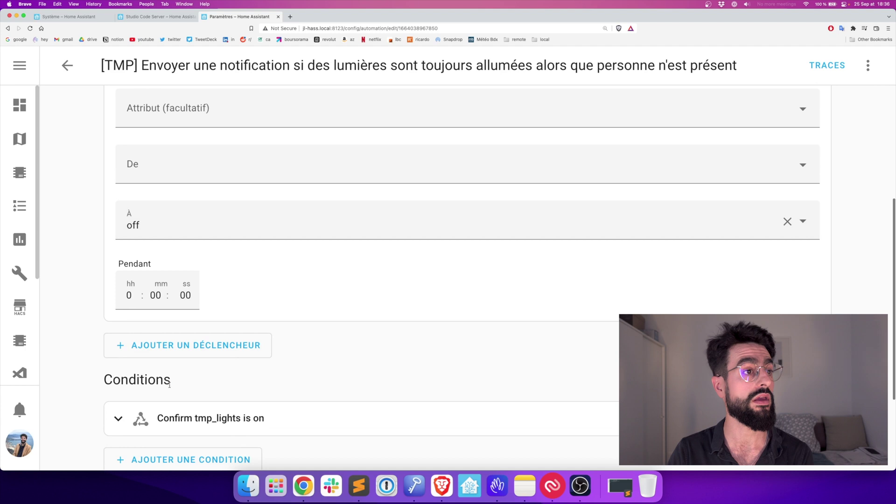
{"action": "left_click", "coordinate": [203, 418]}
{"action": "scroll", "coordinate": [204, 412], "scroll_direction": "down", "scroll_amount": 5}
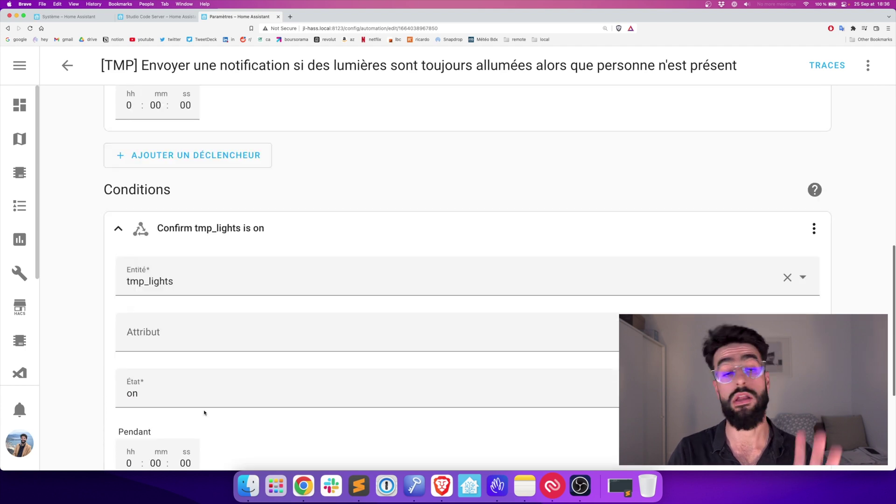
{"action": "scroll", "coordinate": [204, 413], "scroll_direction": "down", "scroll_amount": 5}
{"action": "left_click", "coordinate": [183, 405]}
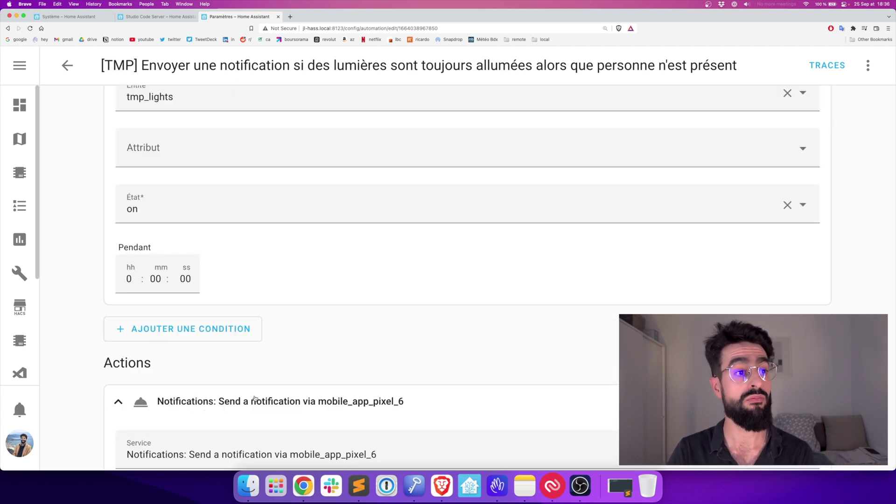
{"action": "scroll", "coordinate": [374, 368], "scroll_direction": "down", "scroll_amount": 5}
{"action": "scroll", "coordinate": [374, 368], "scroll_direction": "down", "scroll_amount": 2}
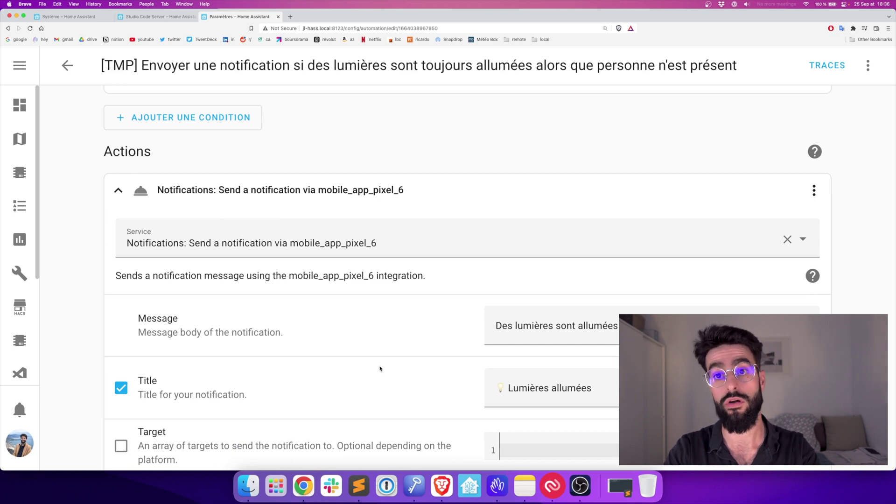
{"action": "scroll", "coordinate": [512, 339], "scroll_direction": "down", "scroll_amount": 1}
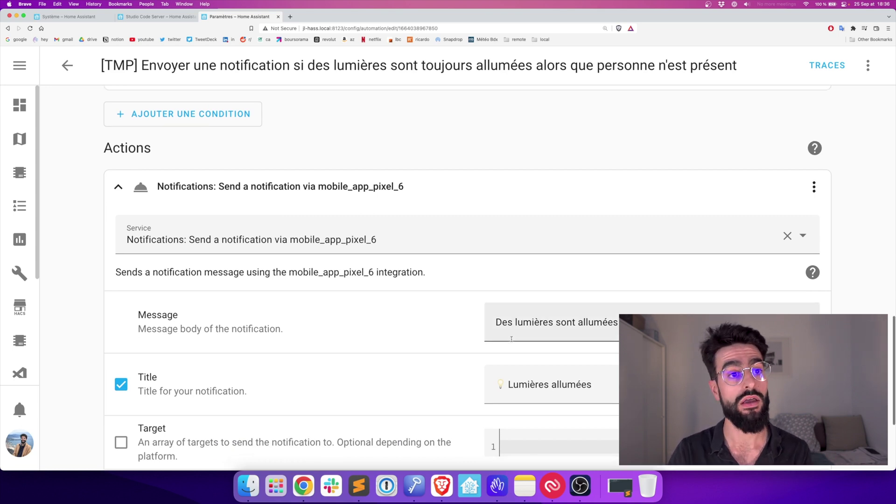
Disable the existing mobile_app_pixel_6 notification action in the lights automation
{"action": "scroll", "coordinate": [512, 339], "scroll_direction": "down", "scroll_amount": 4}
{"action": "left_click", "coordinate": [814, 102]}
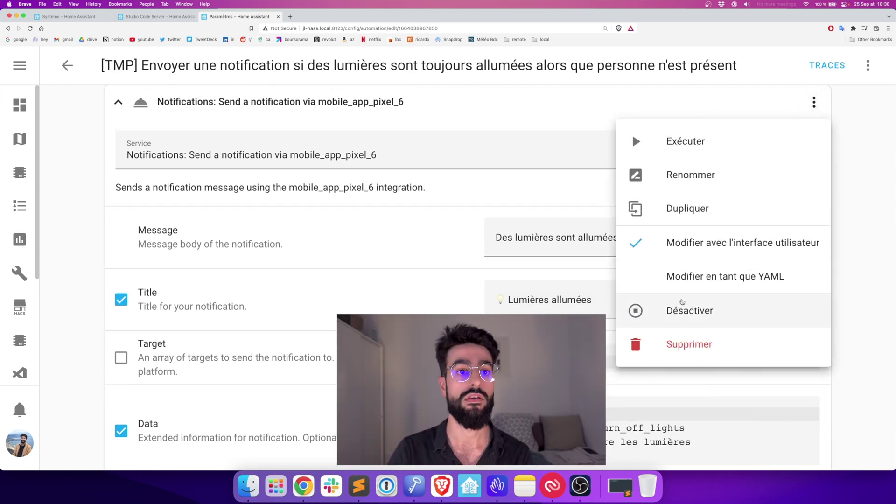
{"action": "left_click", "coordinate": [682, 304]}
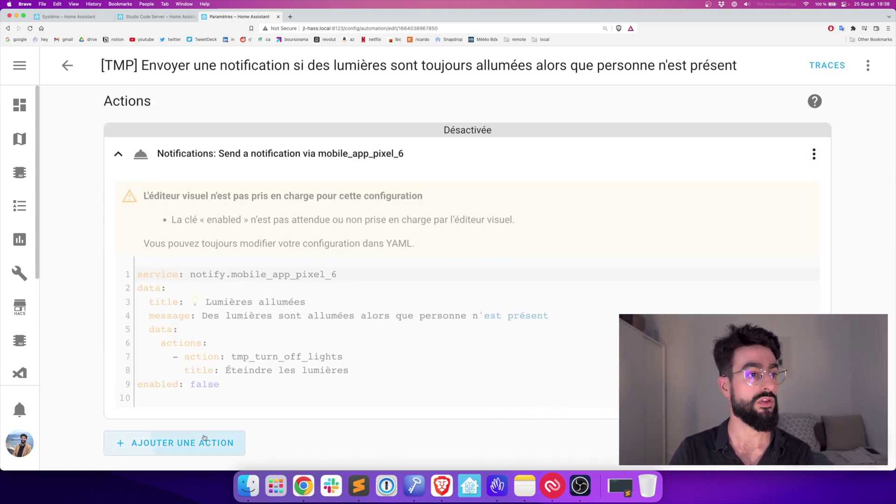
Add an action to the lights automation that fires the event NOTIFIER
{"action": "left_click", "coordinate": [204, 438]}
{"action": "scroll", "coordinate": [204, 420], "scroll_direction": "down", "scroll_amount": 3}
{"action": "left_click", "coordinate": [204, 436]}
{"action": "left_click", "coordinate": [205, 337]}
{"action": "type", "text": "NOTIFIER"}
Paste event data with action send_to_nearest, the lights message and title, and an "Éteindre les lumières" callback with event tmp_turn_off_lights; save the automation
{"action": "key", "text": "Tab"}
{"action": "key", "text": "cmd+v"}
{"action": "scroll", "coordinate": [297, 365], "scroll_direction": "down", "scroll_amount": 2}
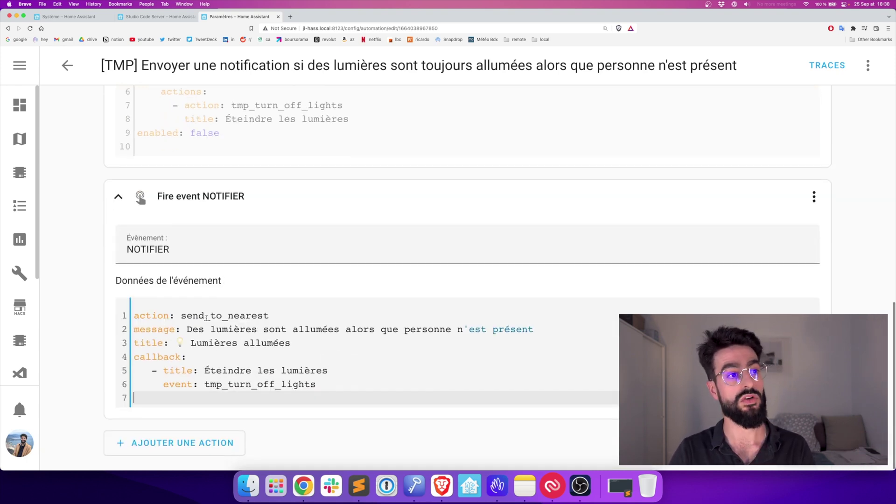
{"action": "double_click", "coordinate": [234, 316]}
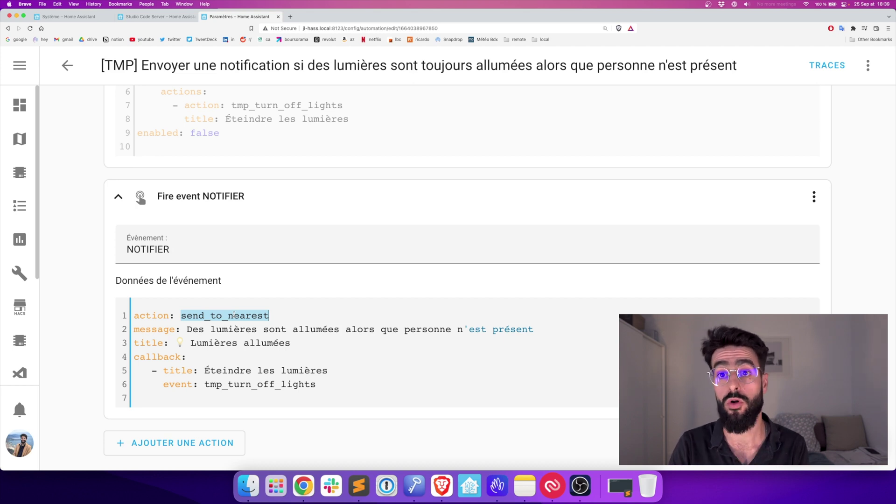
{"action": "left_click_drag", "start_coordinate": [188, 329], "coordinate": [362, 383]}
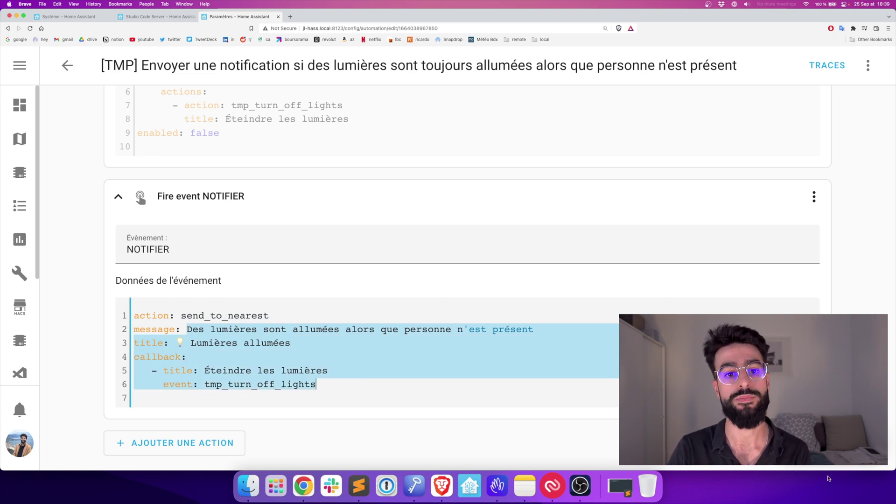
On the Système dashboard, switch Lumières on and move the occupants away, with Proximité P1 at 5000 m and Proximité P2 at 857 m
{"action": "left_click", "coordinate": [69, 16]}
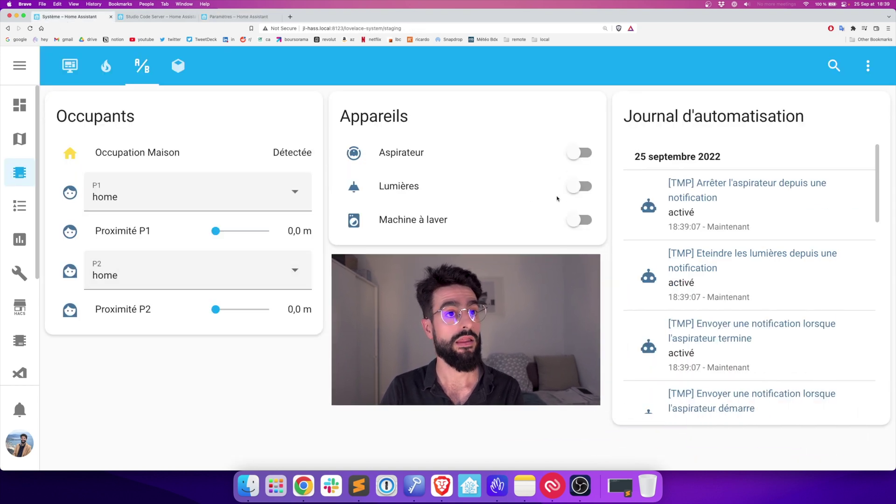
{"action": "left_click", "coordinate": [579, 187]}
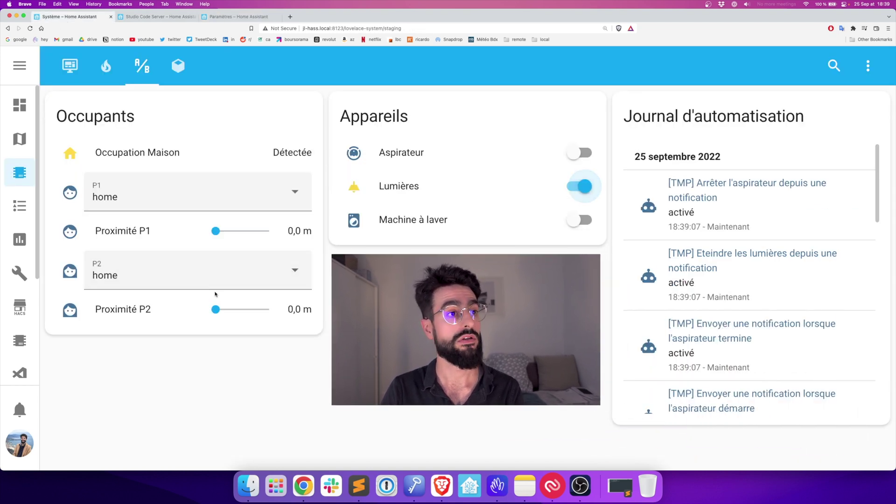
{"action": "left_click_drag", "start_coordinate": [216, 237], "coordinate": [270, 232]}
{"action": "left_click", "coordinate": [215, 310]}
{"action": "left_click_drag", "start_coordinate": [216, 310], "coordinate": [225, 310]}
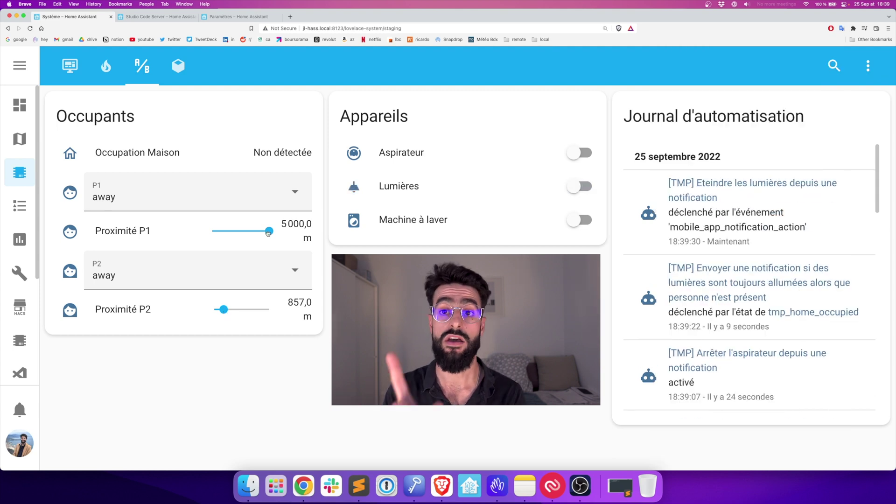
Return both occupants to 0 m, switch Lumières on again, and move both slightly away from home, with P1 at about 357 m
{"action": "left_click_drag", "start_coordinate": [269, 232], "coordinate": [204, 237]}
{"action": "left_click_drag", "start_coordinate": [223, 309], "coordinate": [196, 313]}
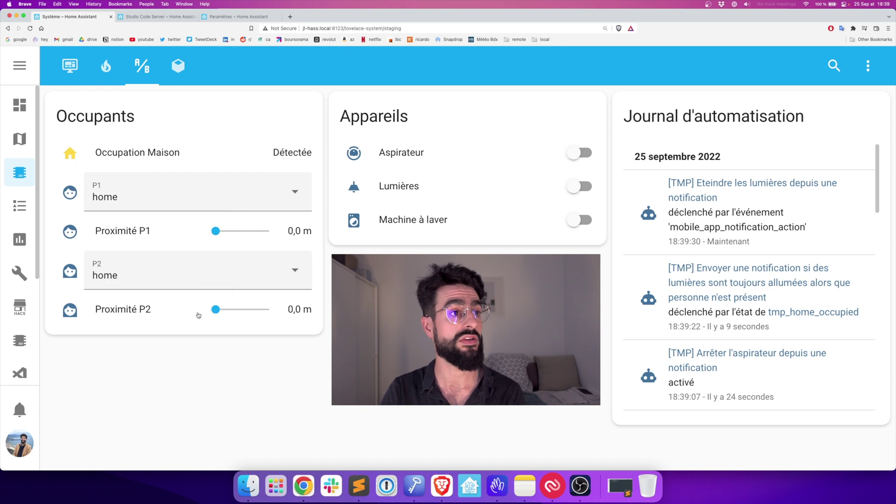
{"action": "left_click", "coordinate": [582, 187]}
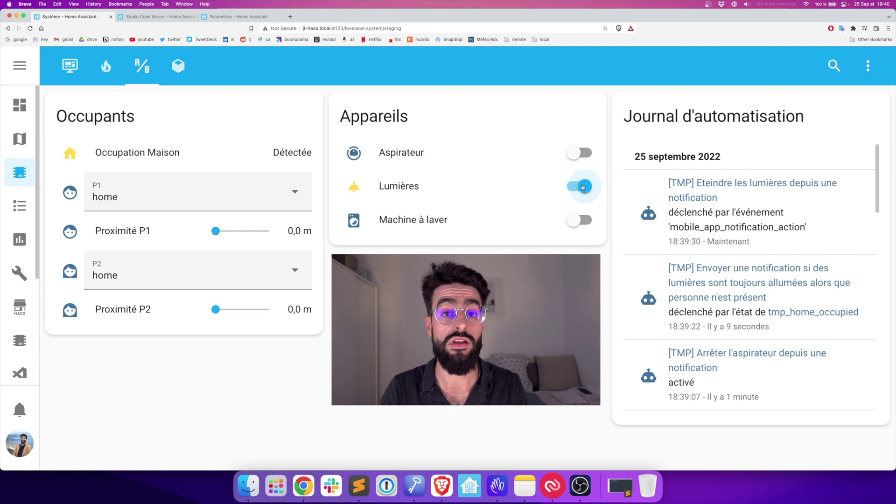
{"action": "left_click", "coordinate": [216, 232]}
{"action": "left_click_drag", "start_coordinate": [218, 232], "coordinate": [220, 233]}
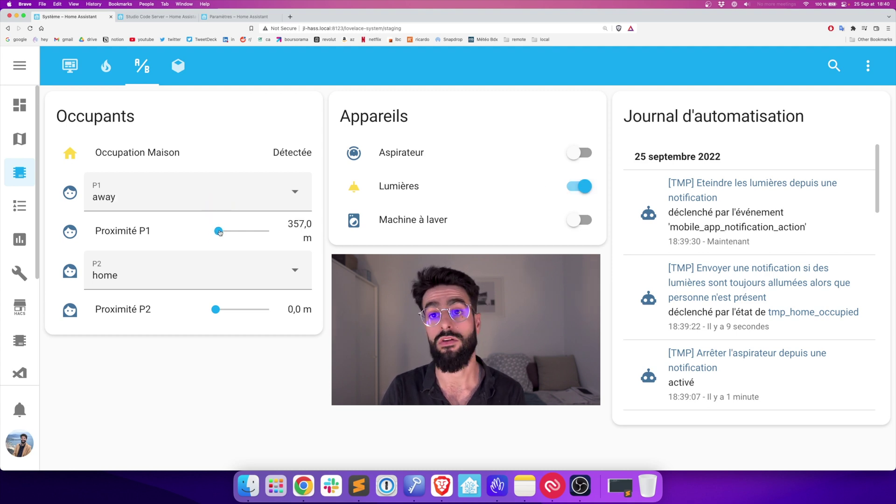
{"action": "left_click_drag", "start_coordinate": [216, 310], "coordinate": [219, 313]}
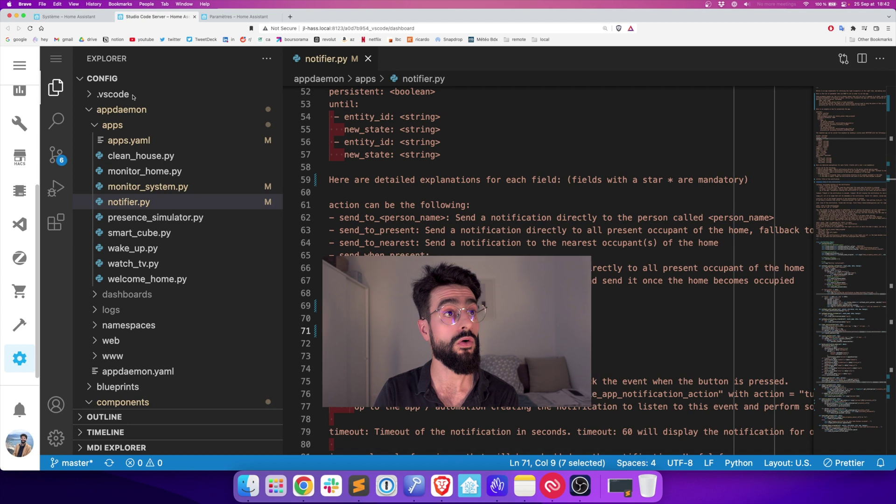
In notifier.py, turn on word wrap and examine the documentation of the callback field
{"action": "scroll", "coordinate": [427, 250], "scroll_direction": "down", "scroll_amount": 5}
{"action": "scroll", "coordinate": [427, 249], "scroll_direction": "down", "scroll_amount": 2}
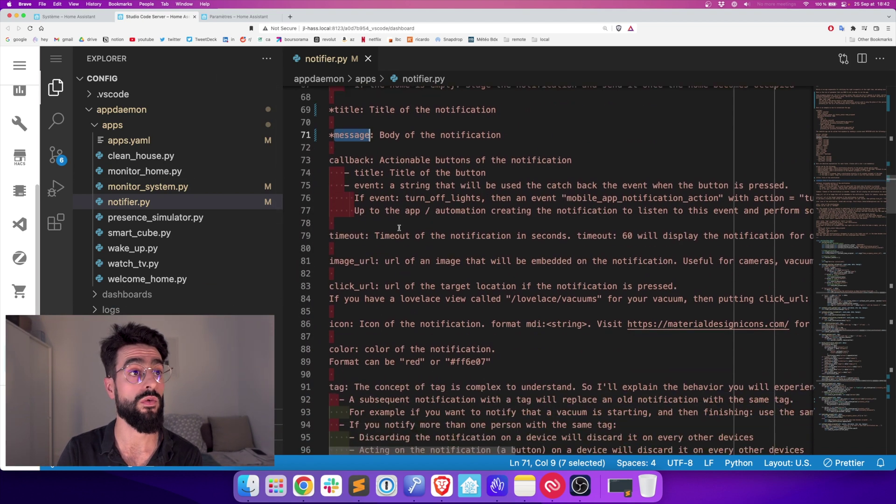
{"action": "double_click", "coordinate": [351, 158]}
{"action": "key", "text": "alt+z"}
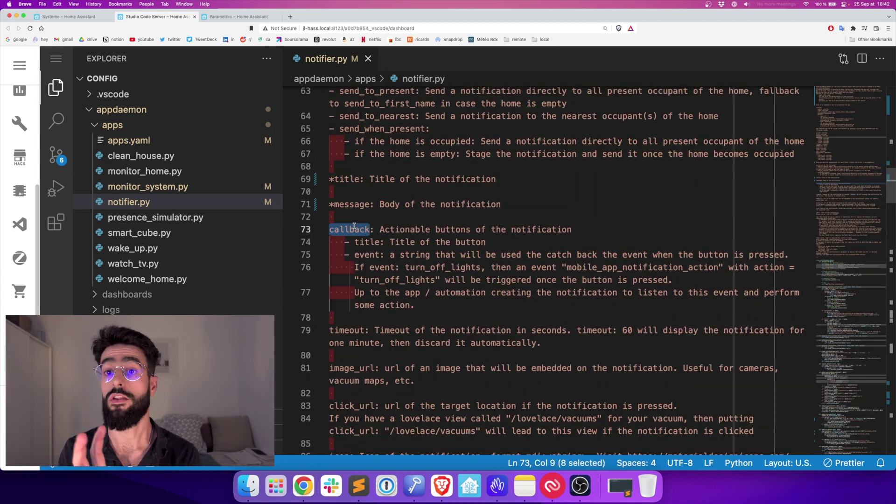
Examine the documentation of the timeout, image_url, click_url, icon and color fields in notifier.py
{"action": "double_click", "coordinate": [338, 325]}
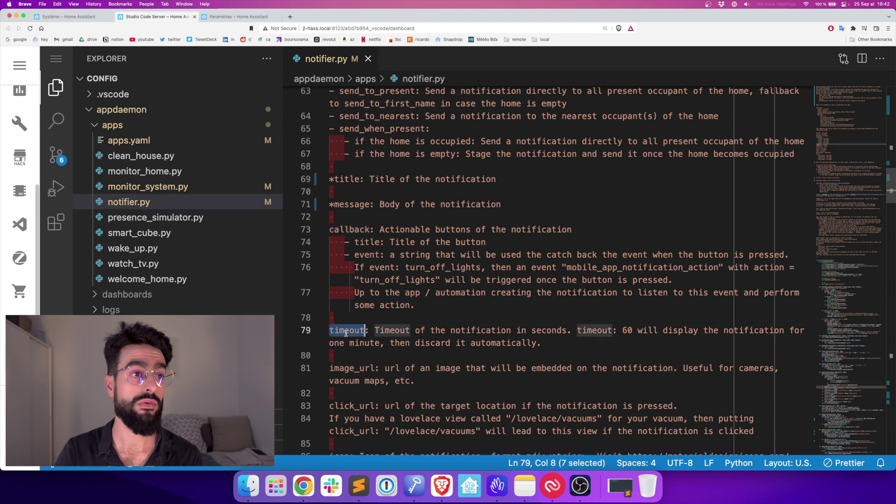
{"action": "scroll", "coordinate": [343, 329], "scroll_direction": "down", "scroll_amount": 3}
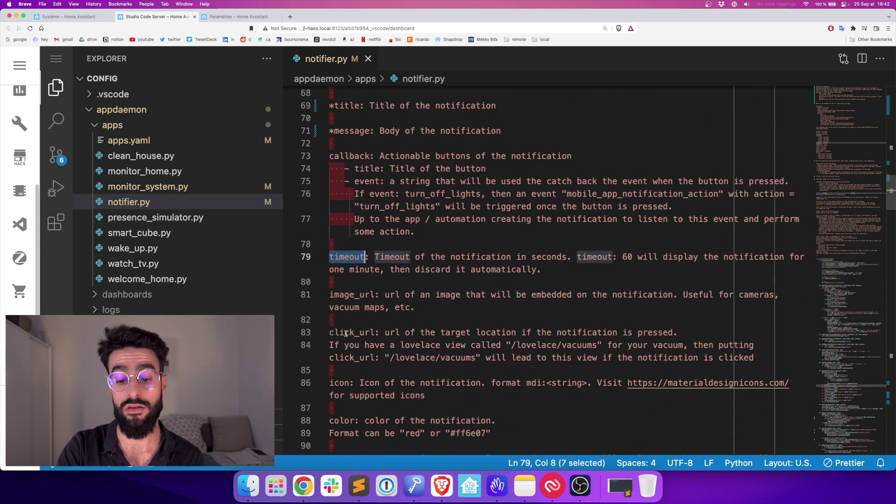
{"action": "scroll", "coordinate": [354, 255], "scroll_direction": "down", "scroll_amount": 2}
{"action": "double_click", "coordinate": [348, 262]}
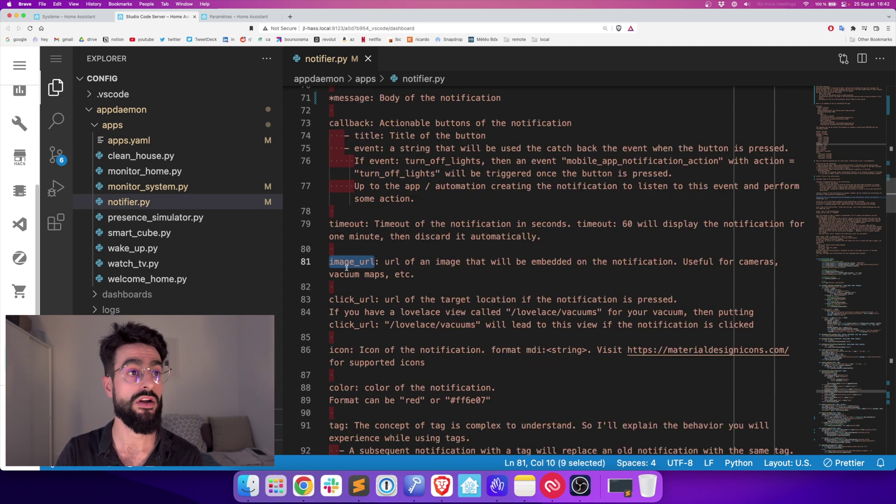
{"action": "double_click", "coordinate": [349, 299]}
{"action": "scroll", "coordinate": [348, 296], "scroll_direction": "down", "scroll_amount": 3}
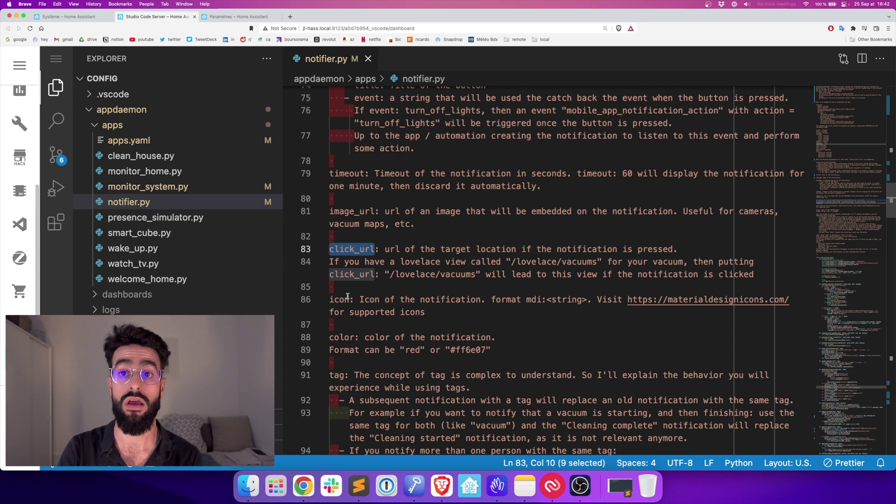
{"action": "scroll", "coordinate": [348, 296], "scroll_direction": "down", "scroll_amount": 1}
{"action": "double_click", "coordinate": [340, 282]}
{"action": "scroll", "coordinate": [340, 283], "scroll_direction": "down", "scroll_amount": 2}
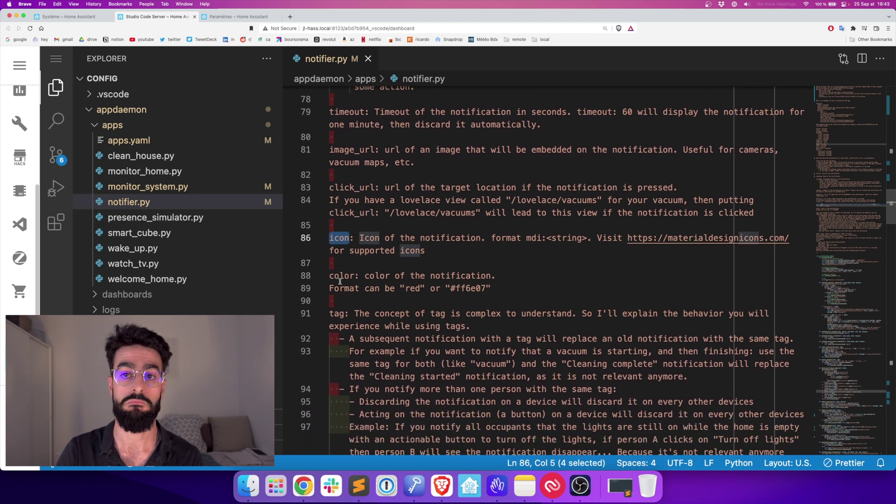
{"action": "left_click", "coordinate": [339, 275]}
{"action": "scroll", "coordinate": [369, 304], "scroll_direction": "down", "scroll_amount": 5}
{"action": "scroll", "coordinate": [337, 213], "scroll_direction": "up", "scroll_amount": 2}
Examine the documentation of the tag field, including how a subsequent notification with the same tag behaves
{"action": "double_click", "coordinate": [337, 214]}
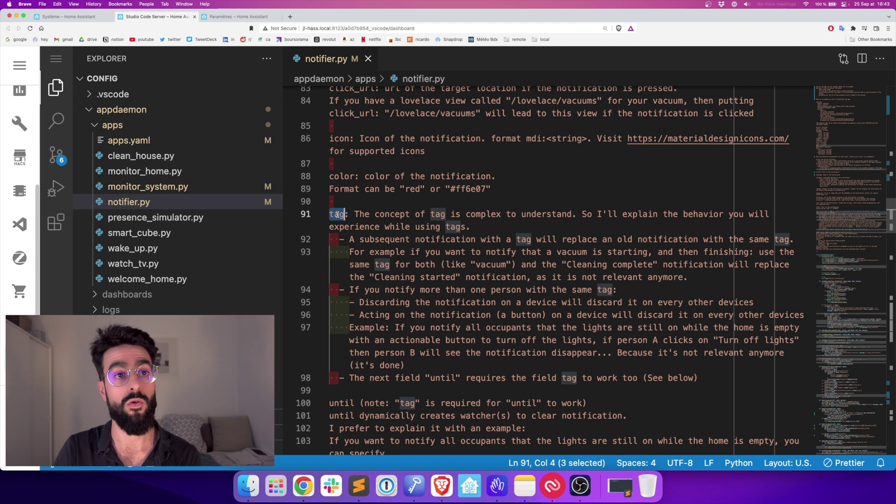
{"action": "left_click_drag", "start_coordinate": [354, 214], "coordinate": [498, 227]}
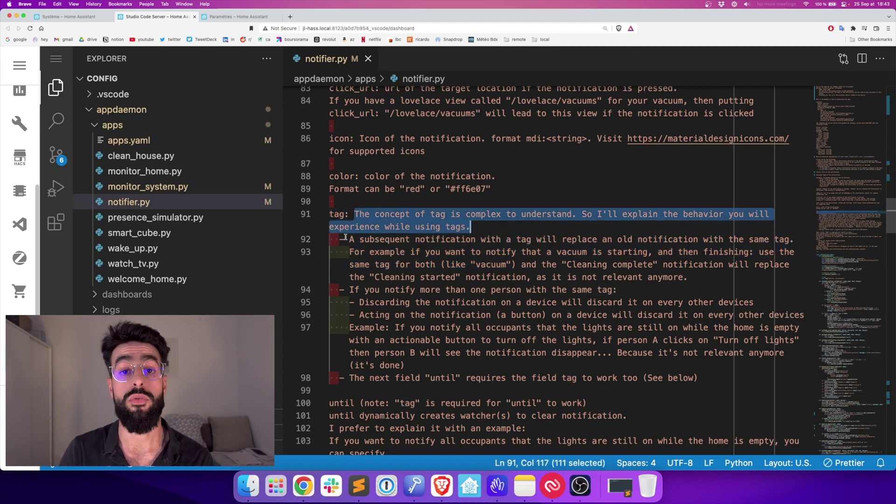
{"action": "left_click_drag", "start_coordinate": [349, 239], "coordinate": [734, 279]}
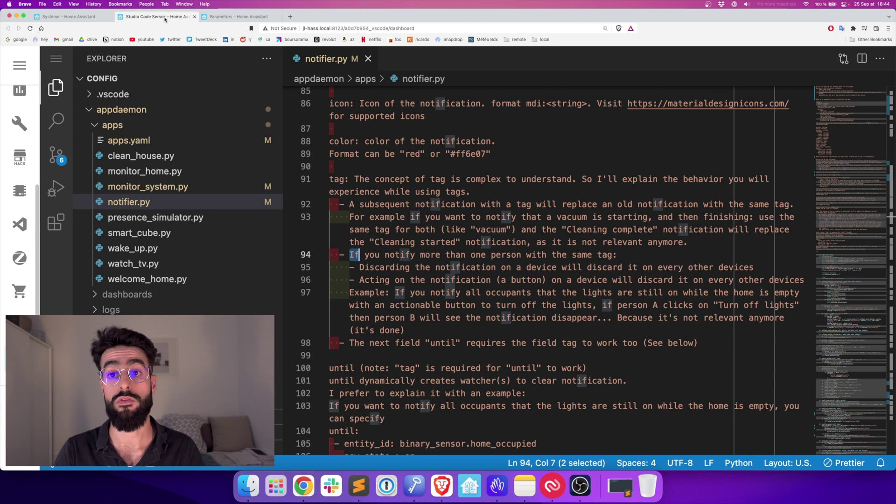
Add the tag tmp_home_empty_and_lights_on to the lights automation's NOTIFIER event data, save the automation, and return to the Système dashboard
{"action": "left_click", "coordinate": [230, 19]}
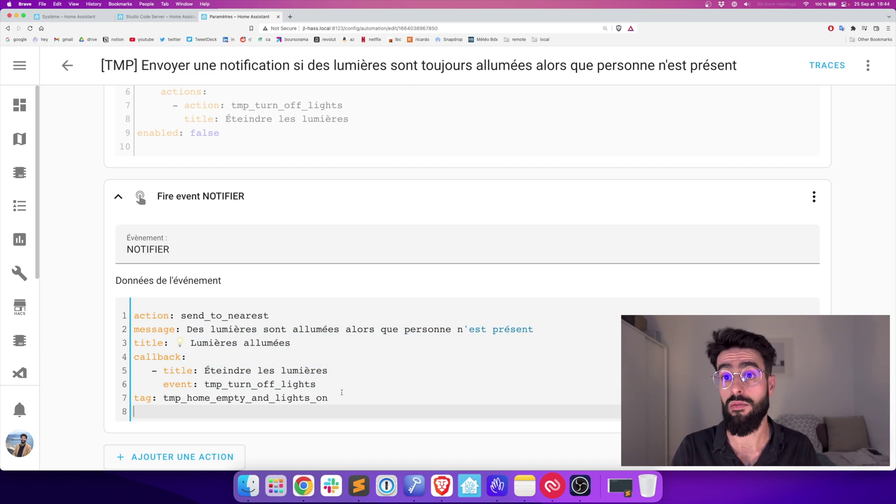
{"action": "left_click", "coordinate": [826, 447]}
{"action": "left_click", "coordinate": [80, 19]}
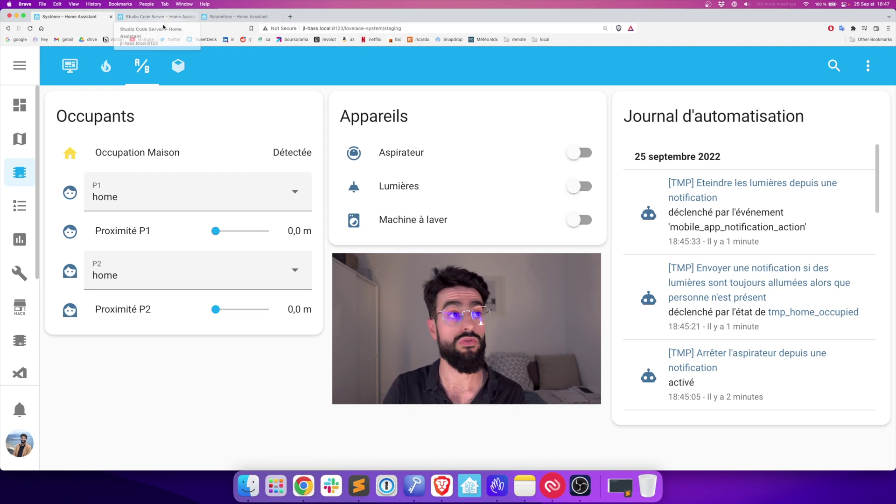
In notifier.py, examine the documentation of the until field, including its tag requirement and the example with entity_id and new_state
{"action": "left_click", "coordinate": [142, 16]}
{"action": "scroll", "coordinate": [452, 263], "scroll_direction": "down", "scroll_amount": 4}
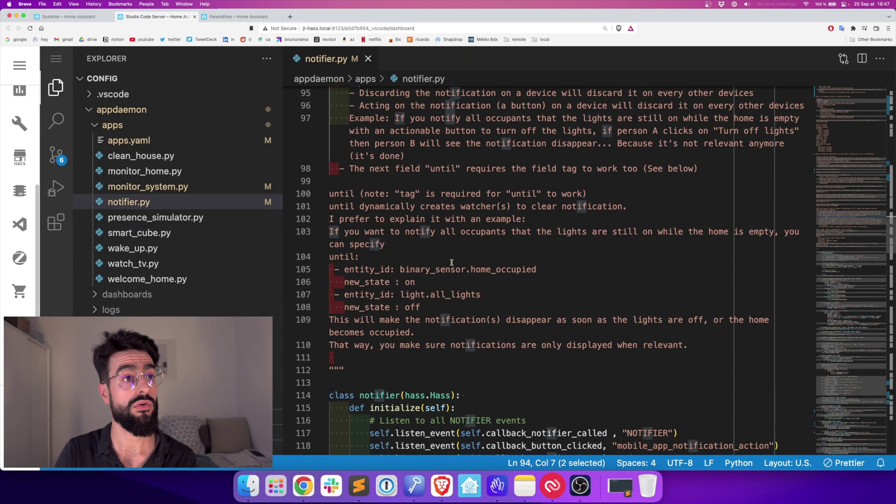
{"action": "double_click", "coordinate": [338, 193]}
{"action": "scroll", "coordinate": [361, 289], "scroll_direction": "up", "scroll_amount": 2}
{"action": "left_click_drag", "start_coordinate": [369, 271], "coordinate": [424, 272]}
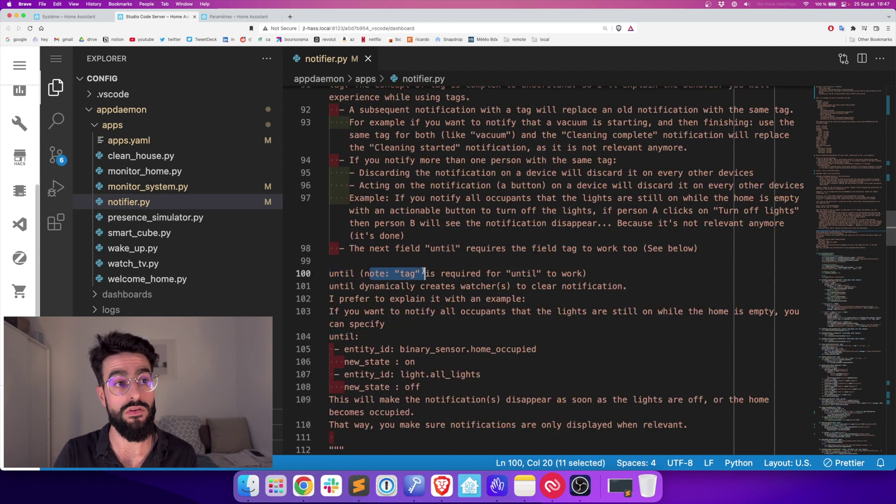
{"action": "double_click", "coordinate": [411, 273]}
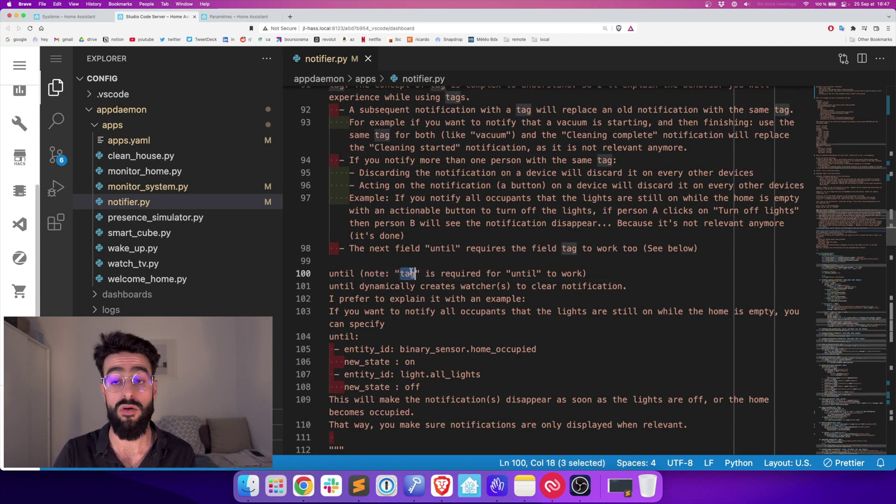
{"action": "scroll", "coordinate": [340, 199], "scroll_direction": "down", "scroll_amount": 3}
{"action": "double_click", "coordinate": [340, 198]}
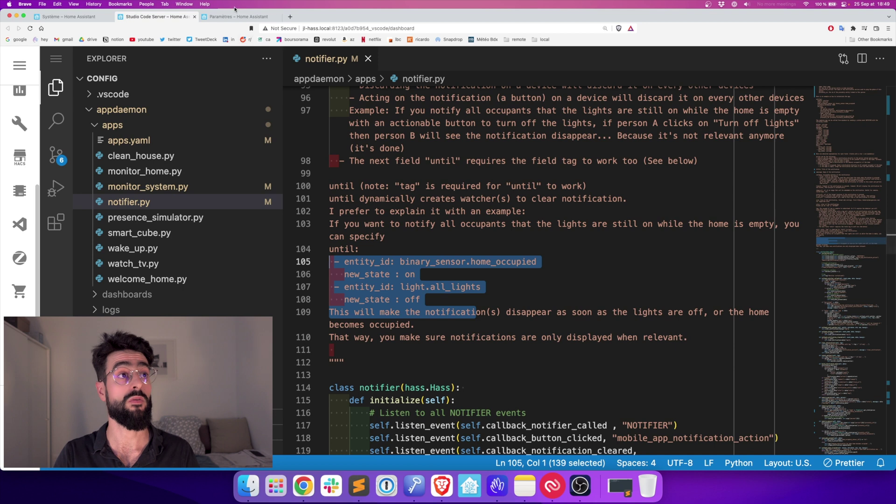
In the lights automation's event data, add an until list with binary_sensor.tmp_home_occupied at new_state on and input_boolean.tmp_lights at new_state off
{"action": "left_click", "coordinate": [230, 17]}
{"action": "scroll", "coordinate": [163, 376], "scroll_direction": "down", "scroll_amount": 1}
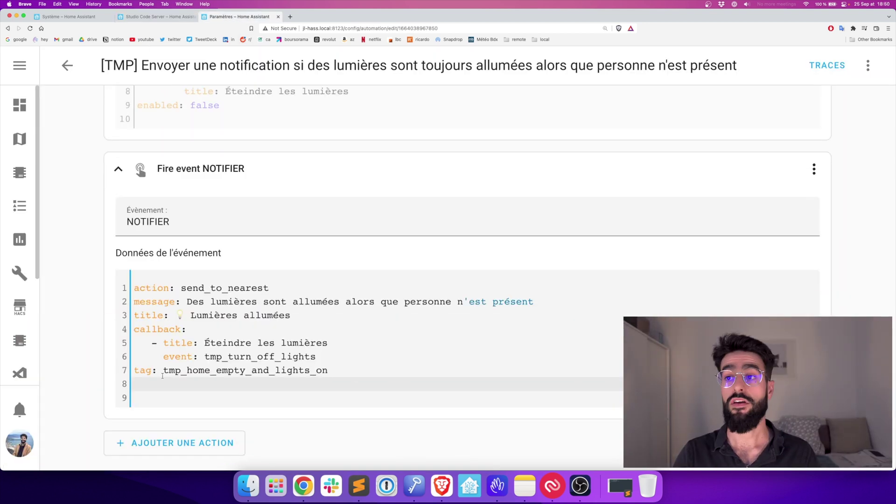
{"action": "type", "text": "until:   - entity_id: binary_sensor.tmp_home_occupied     new_state: on   - entity_id: input_boolean.tmp_lights     new_state: off"}
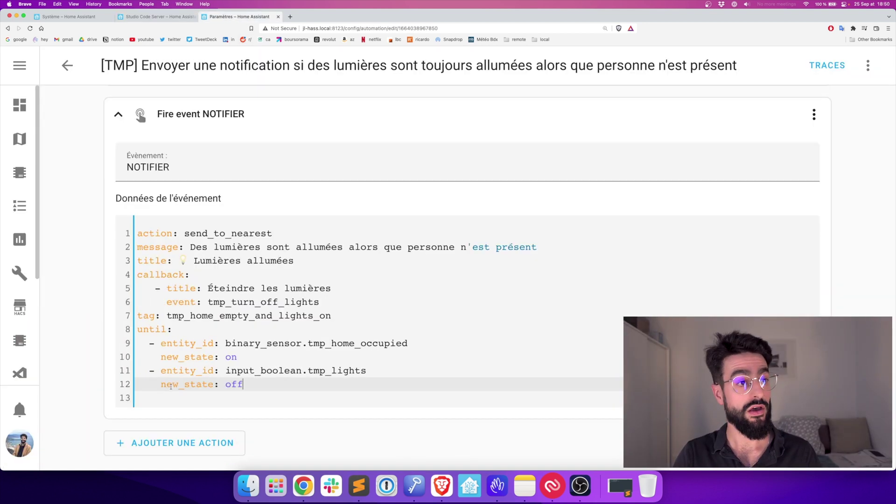
Review the lights event data, checking the until entities and states against the send_to_nearest action and the message
{"action": "double_click", "coordinate": [175, 343]}
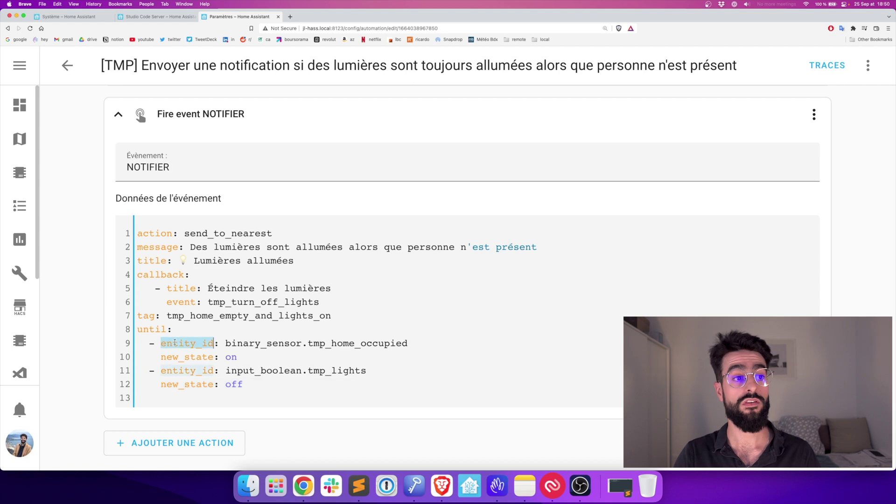
{"action": "double_click", "coordinate": [379, 344]}
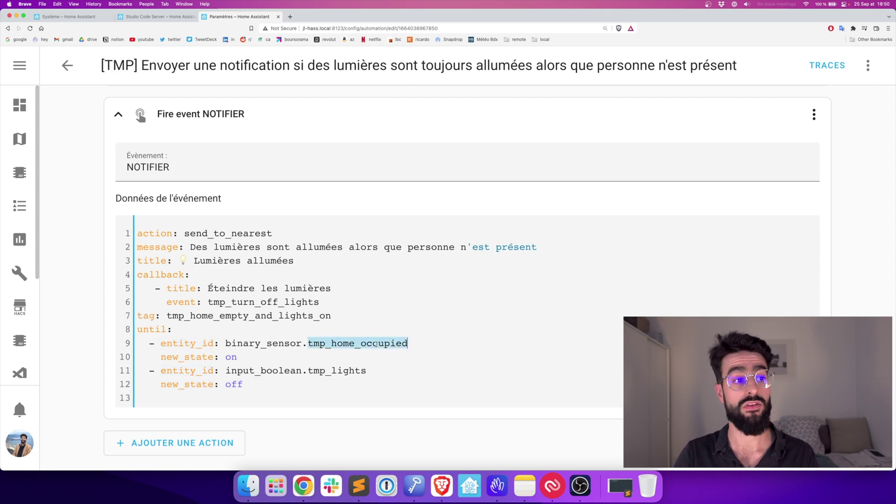
{"action": "double_click", "coordinate": [220, 357]}
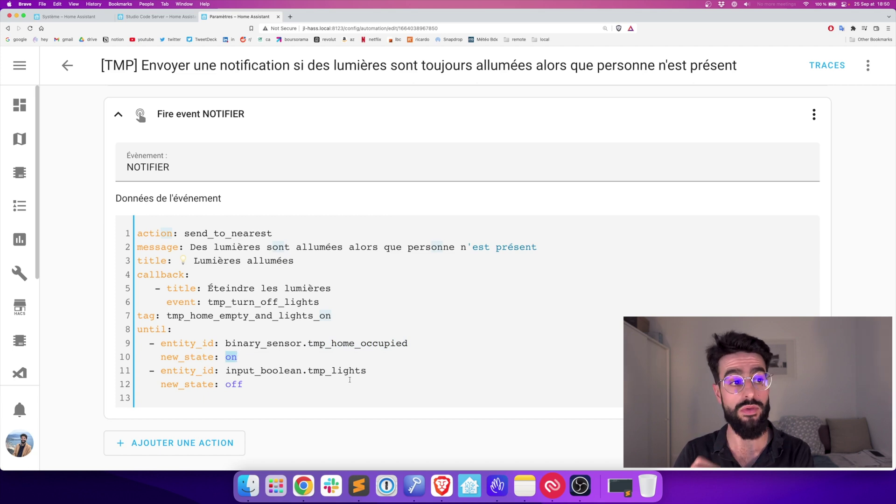
{"action": "double_click", "coordinate": [236, 384]}
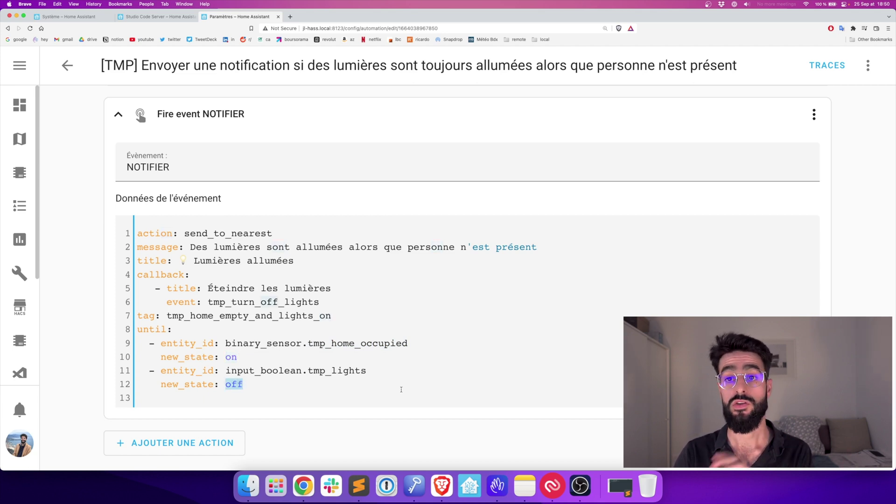
{"action": "double_click", "coordinate": [217, 235]}
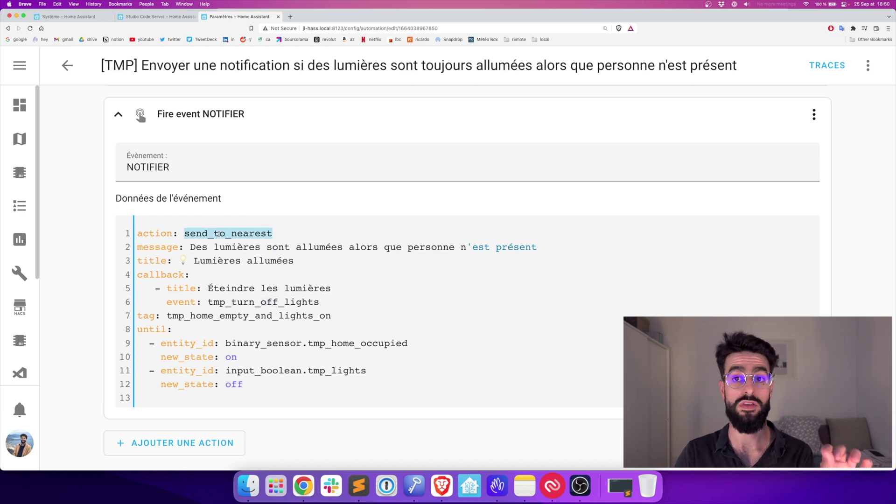
{"action": "double_click", "coordinate": [305, 248]}
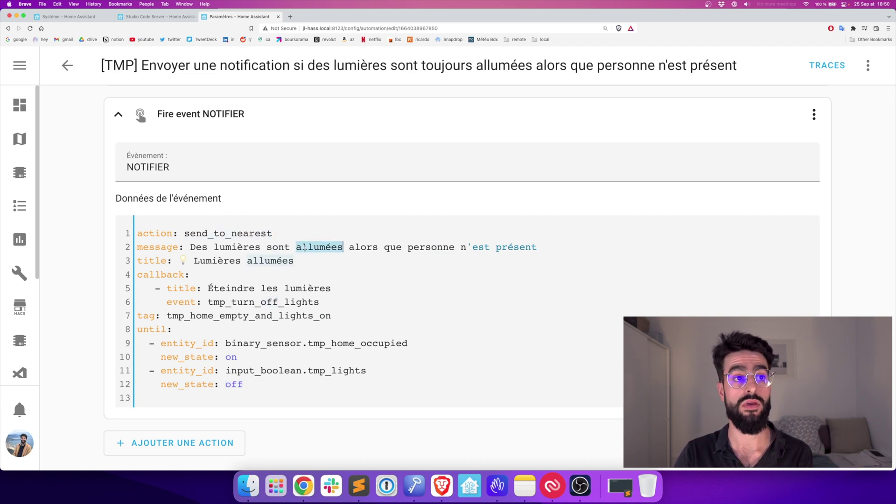
{"action": "double_click", "coordinate": [499, 248]}
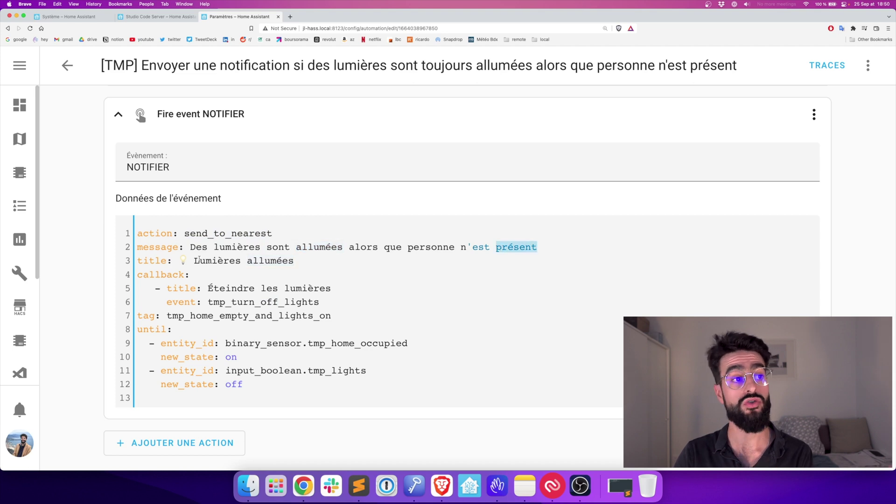
{"action": "double_click", "coordinate": [150, 330]}
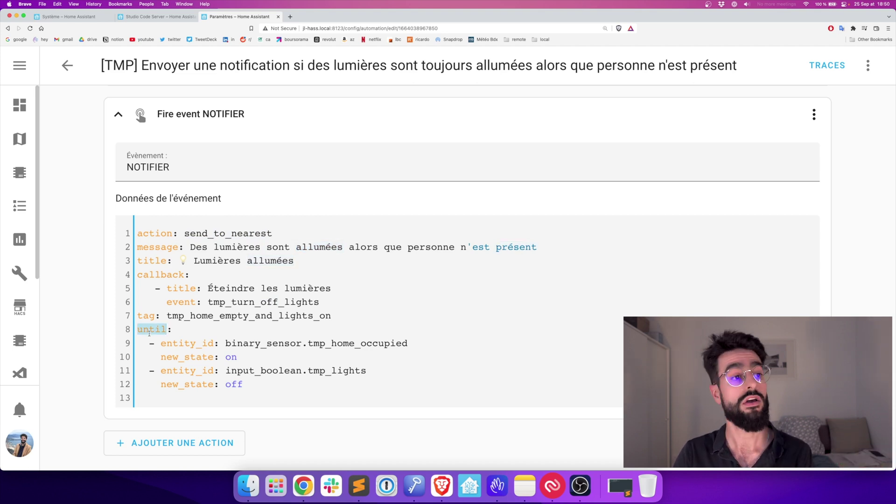
{"action": "double_click", "coordinate": [387, 344]}
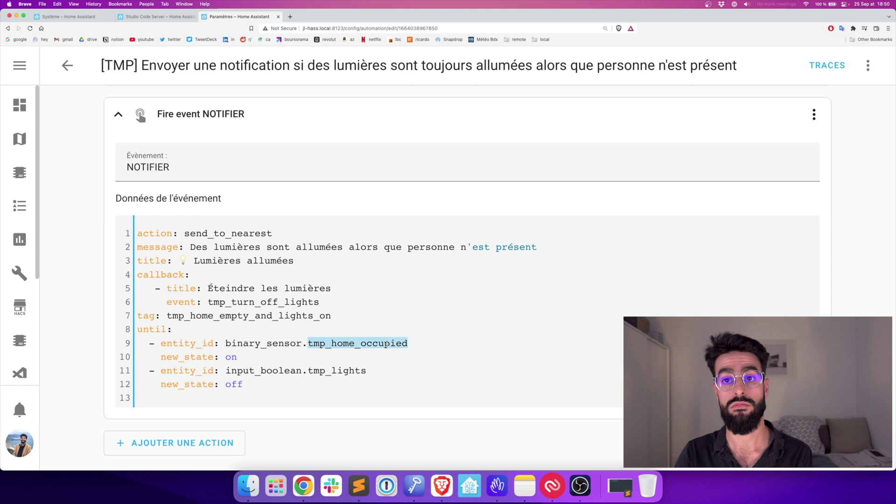
{"action": "double_click", "coordinate": [232, 357]}
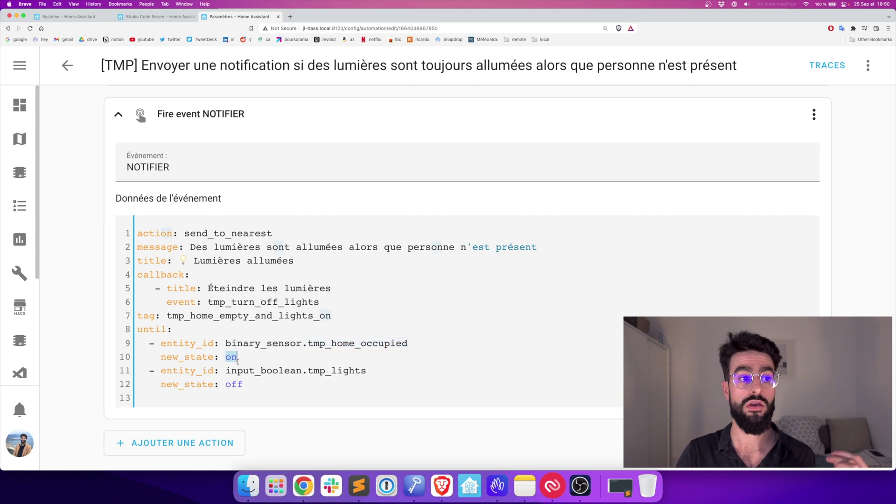
{"action": "double_click", "coordinate": [342, 374]}
{"action": "left_click", "coordinate": [310, 398]}
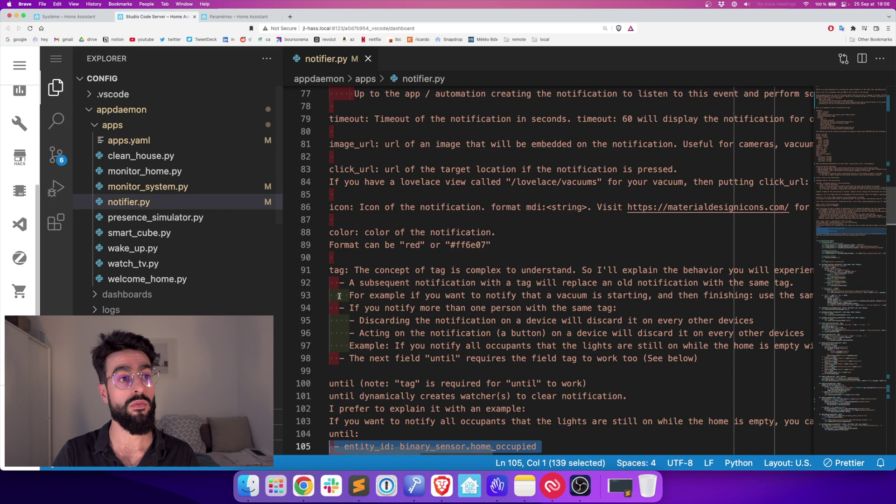
Open the automation "[TMP] Envoyer une notification lorsque l'aspirateur démarre" and disable its mobile_app_pixel_6 notification action
{"action": "double_click", "coordinate": [336, 271]}
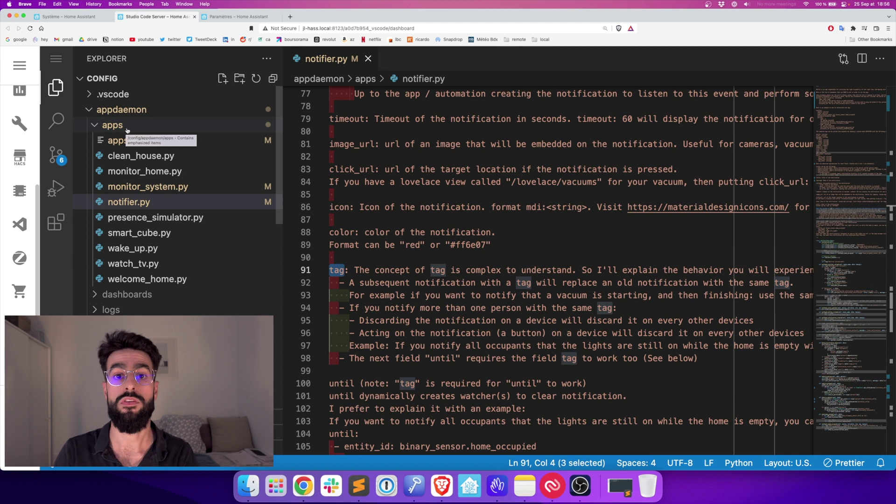
{"action": "key", "text": "ctrl+Tab"}
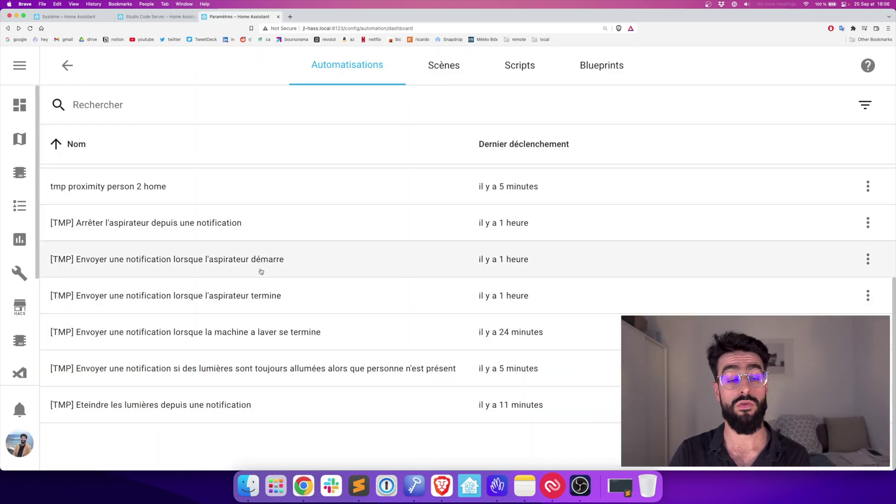
{"action": "left_click", "coordinate": [261, 271]}
{"action": "scroll", "coordinate": [126, 342], "scroll_direction": "down", "scroll_amount": 3}
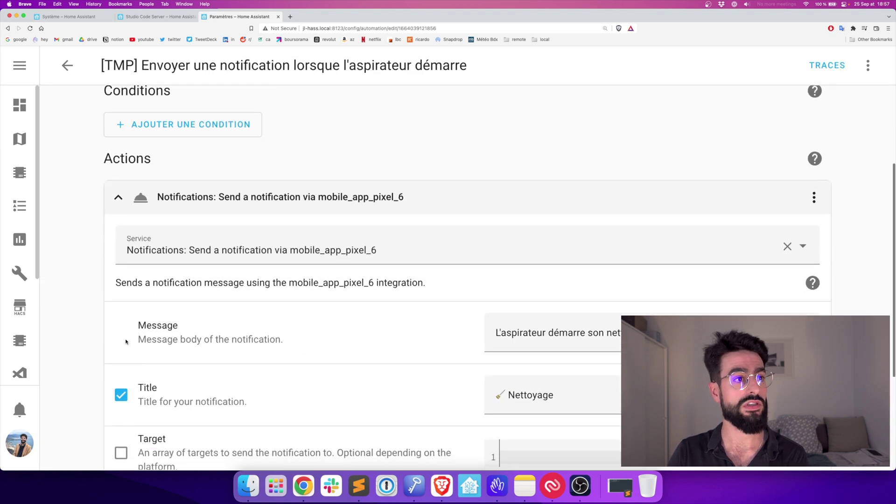
{"action": "scroll", "coordinate": [126, 342], "scroll_direction": "down", "scroll_amount": 1}
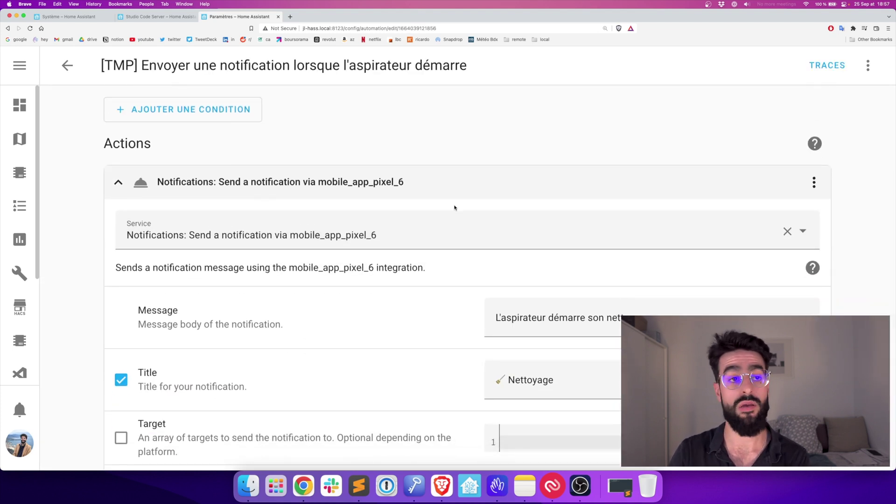
{"action": "left_click", "coordinate": [818, 188]}
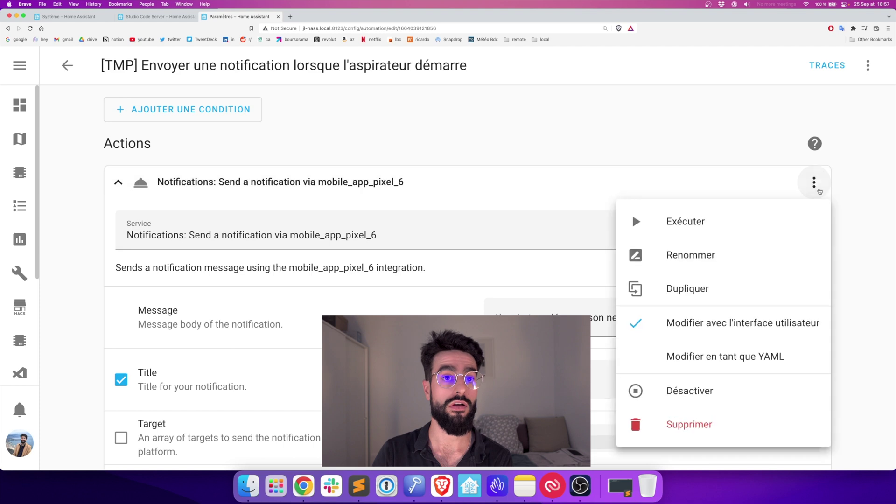
{"action": "left_click", "coordinate": [700, 394]}
Add a Fire event action for NOTIFIER and paste event data with send_to_nearest, message "L'aspirateur démarre son nettoyage", title "Nettoyage" and an "Arrêter l'aspirateur" callback
{"action": "scroll", "coordinate": [250, 300], "scroll_direction": "down", "scroll_amount": 3}
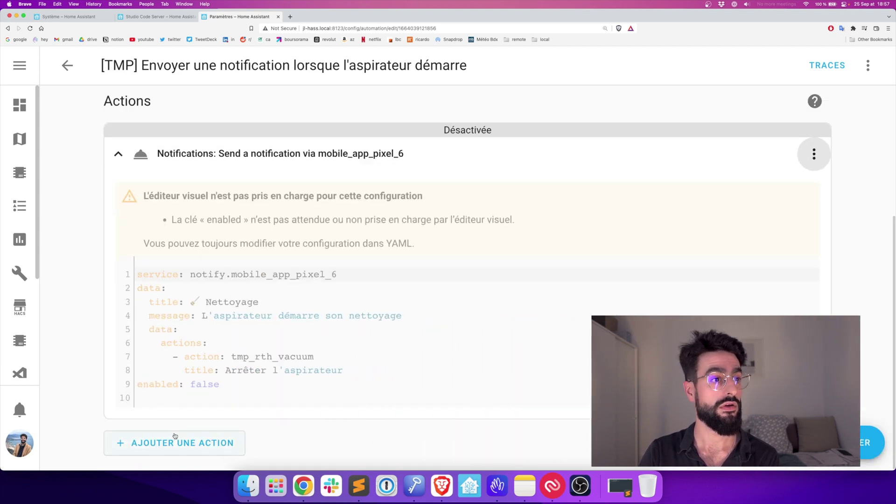
{"action": "left_click", "coordinate": [175, 436]}
{"action": "scroll", "coordinate": [189, 406], "scroll_direction": "down", "scroll_amount": 1}
{"action": "scroll", "coordinate": [194, 416], "scroll_direction": "down", "scroll_amount": 3}
{"action": "left_click", "coordinate": [187, 430]}
{"action": "left_click", "coordinate": [183, 332]}
{"action": "type", "text": "NOTIFI"}
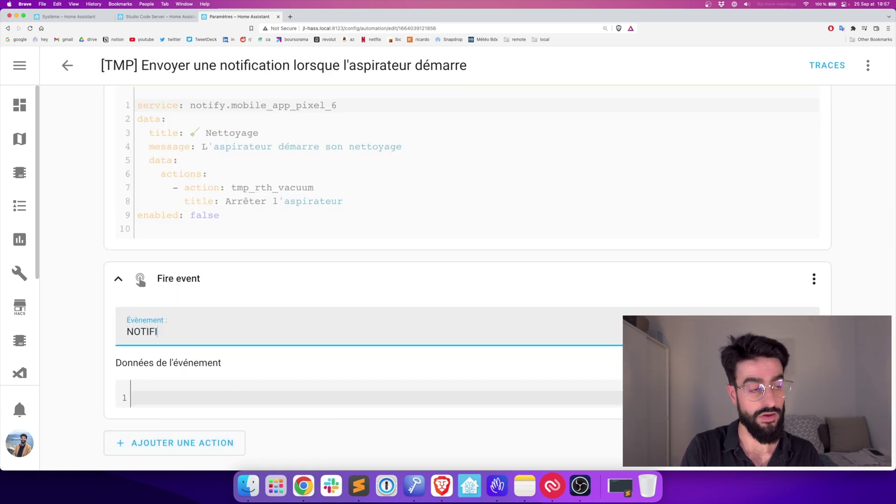
{"action": "type", "text": "ER"}
{"action": "left_click", "coordinate": [156, 408]}
{"action": "key", "text": "super+v"}
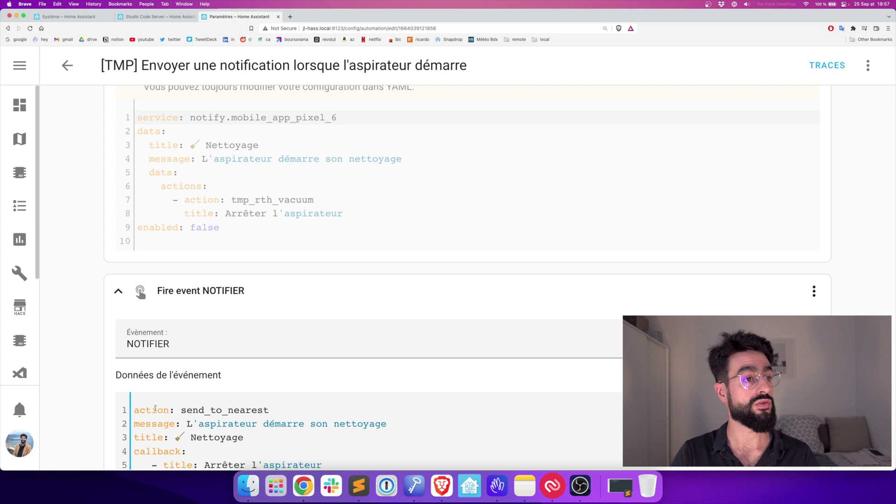
Review the vacuum-start NOTIFIER event data, checking the action, message, callback and tag fields
{"action": "scroll", "coordinate": [156, 408], "scroll_direction": "down", "scroll_amount": 1}
{"action": "double_click", "coordinate": [146, 385]}
{"action": "triple_click", "coordinate": [145, 385]}
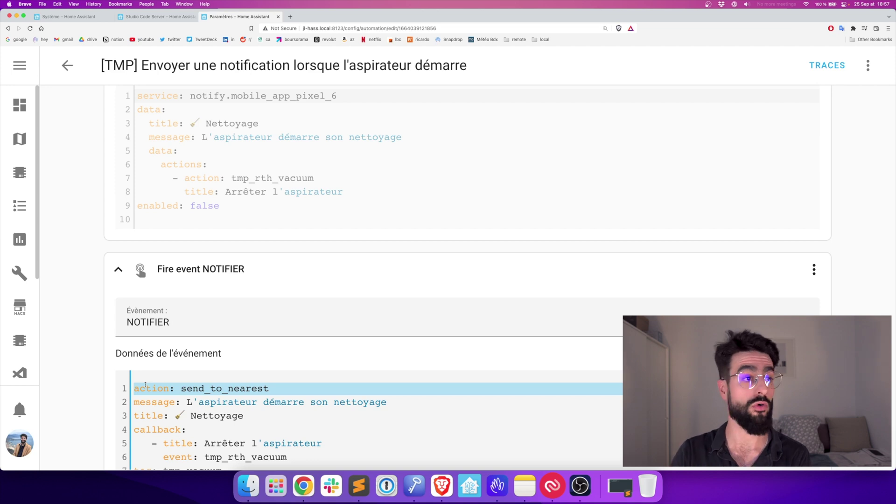
{"action": "triple_click", "coordinate": [145, 400]}
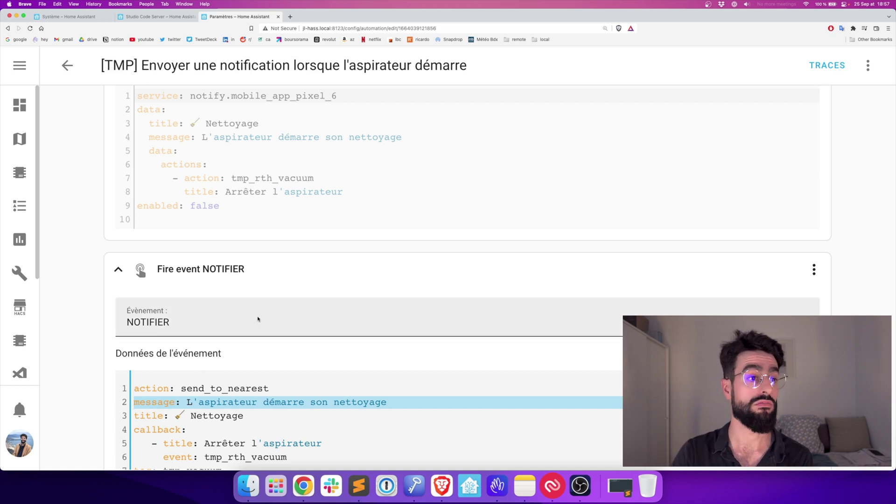
{"action": "scroll", "coordinate": [220, 406], "scroll_direction": "down", "scroll_amount": 2}
{"action": "left_click_drag", "start_coordinate": [318, 392], "coordinate": [95, 374]}
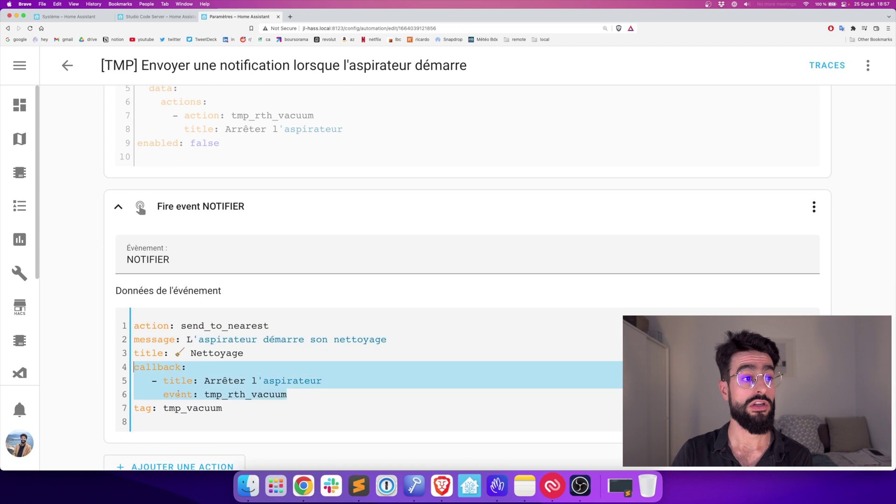
{"action": "double_click", "coordinate": [182, 409]}
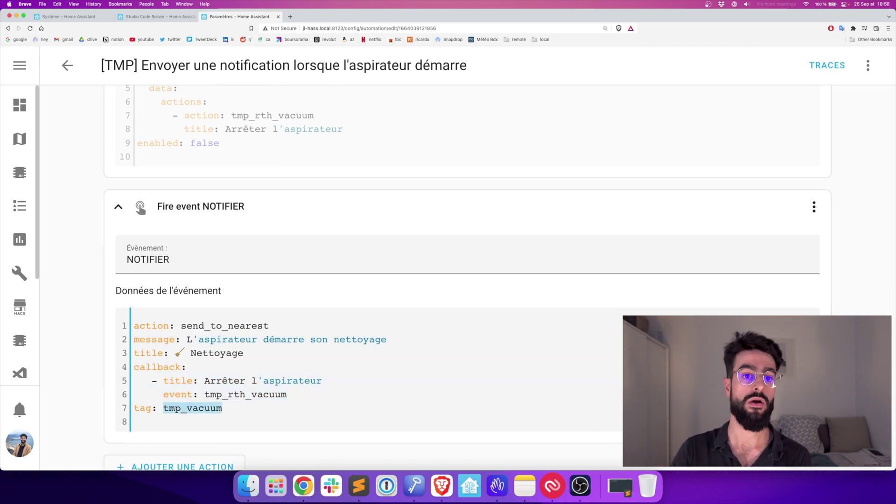
Open the automation "[TMP] Envoyer une notification lorsque l'aspirateur termine" and disable its mobile_app_pixel_6 notification action
{"action": "left_click", "coordinate": [78, 68]}
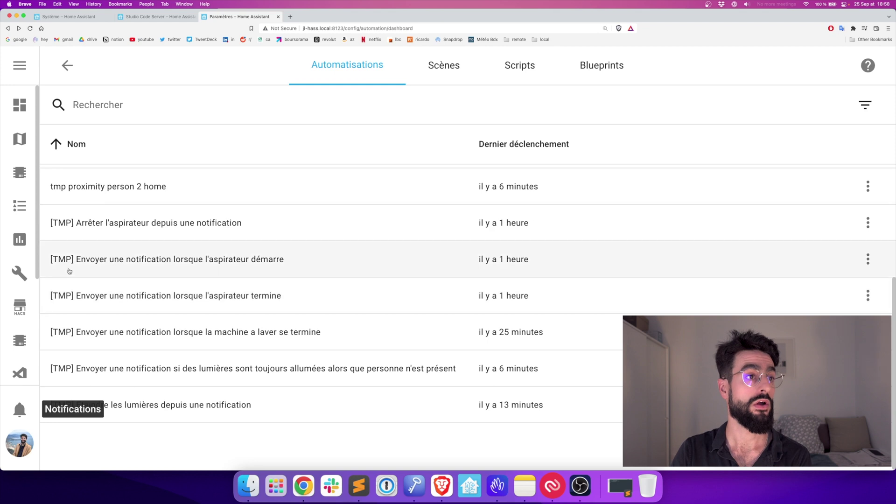
{"action": "left_click", "coordinate": [244, 304]}
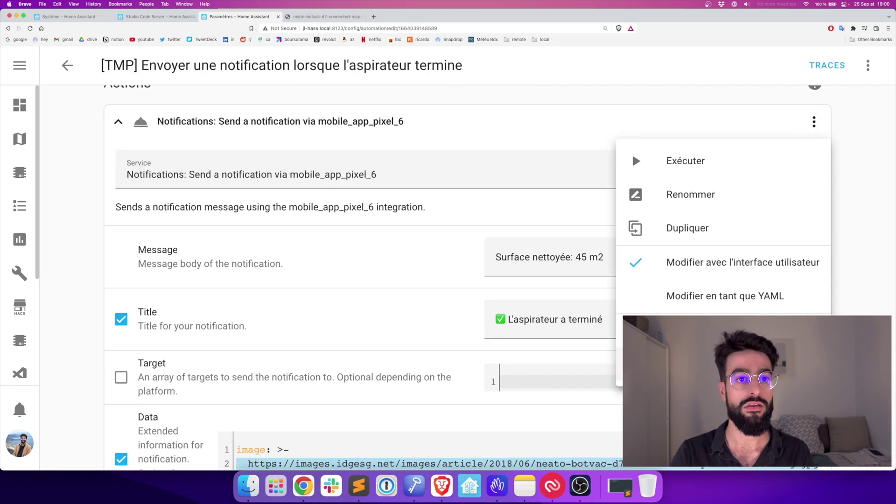
{"action": "left_click", "coordinate": [667, 329]}
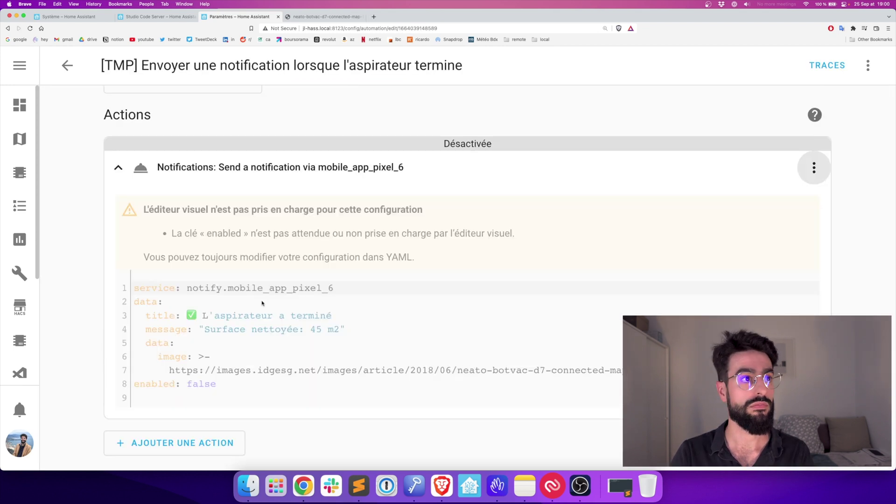
Add a NOTIFIER event action with send_to_nearest, message 'Surface nettoyée: 45 m2', title "✅ L'aspirateur a terminé", the existing image's address as image_url and tag tmp_vacuum
{"action": "left_click", "coordinate": [169, 451]}
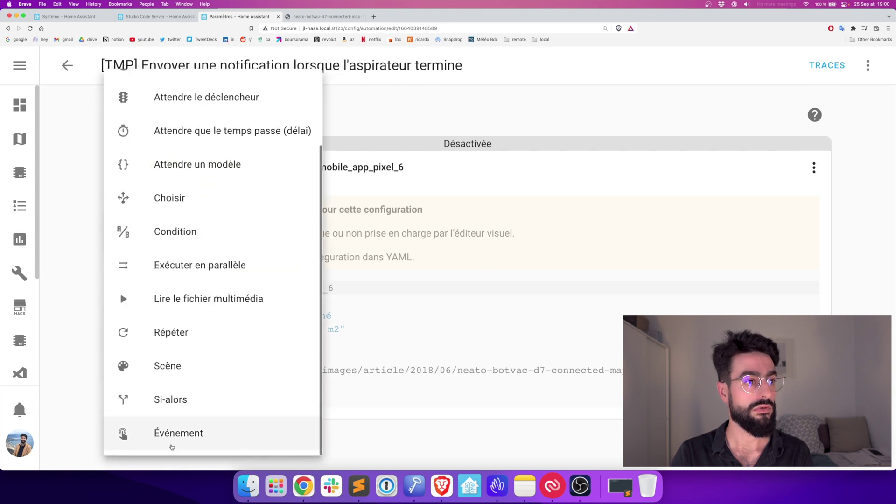
{"action": "left_click", "coordinate": [172, 447]}
{"action": "left_click", "coordinate": [232, 314]}
{"action": "type", "text": "NOTIFIER"}
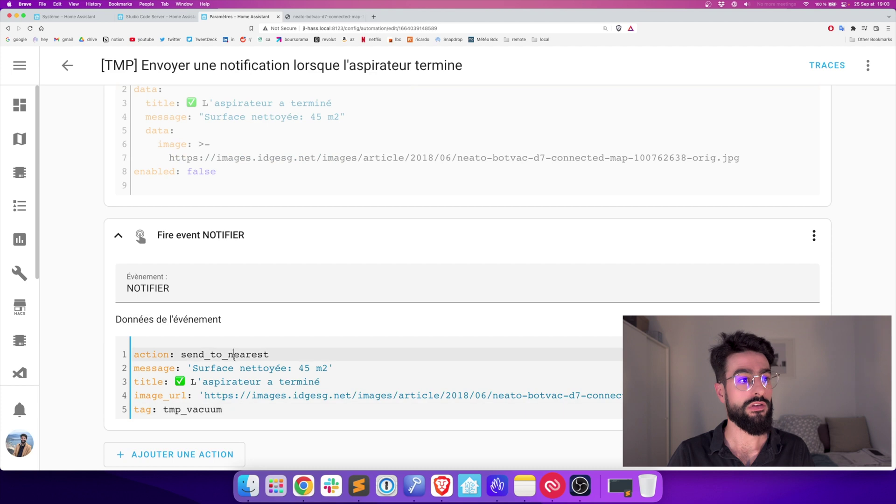
Examine the vacuum-finished event data field by field, covering action, message, title, image_url and tag
{"action": "double_click", "coordinate": [234, 356]}
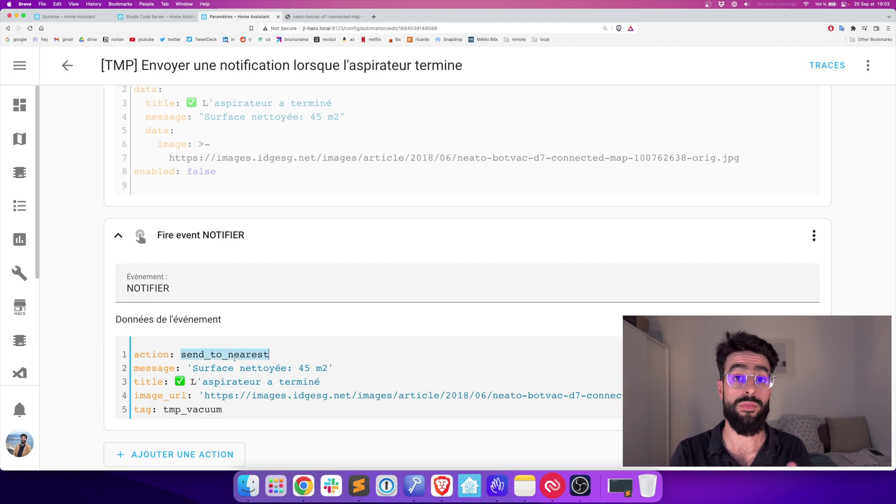
{"action": "left_click", "coordinate": [146, 369]}
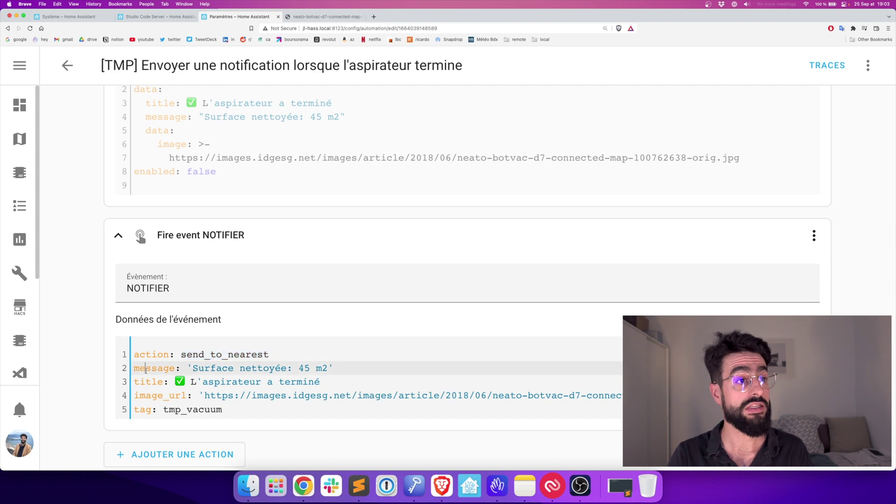
{"action": "left_click_drag", "start_coordinate": [193, 370], "coordinate": [334, 370]}
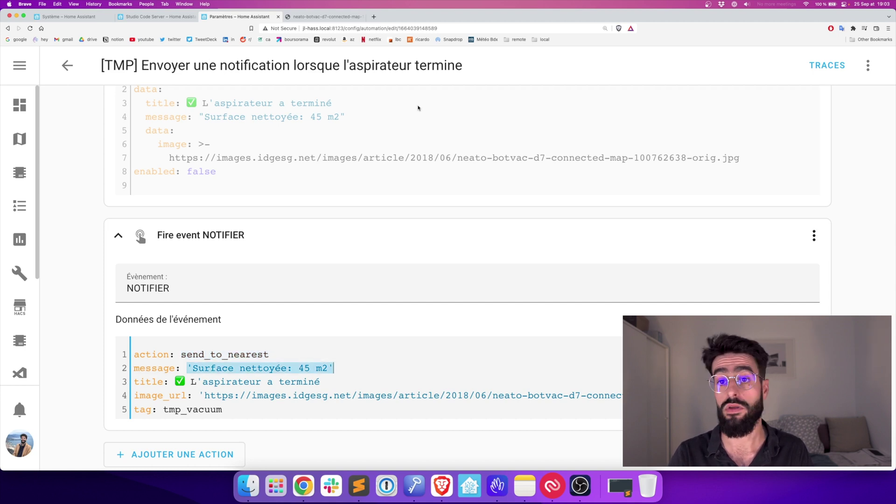
{"action": "left_click", "coordinate": [146, 381]}
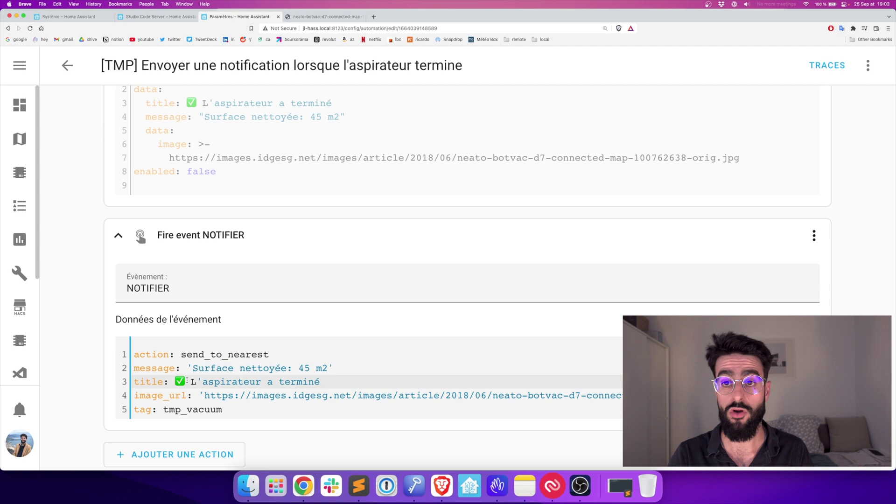
{"action": "left_click", "coordinate": [156, 397]}
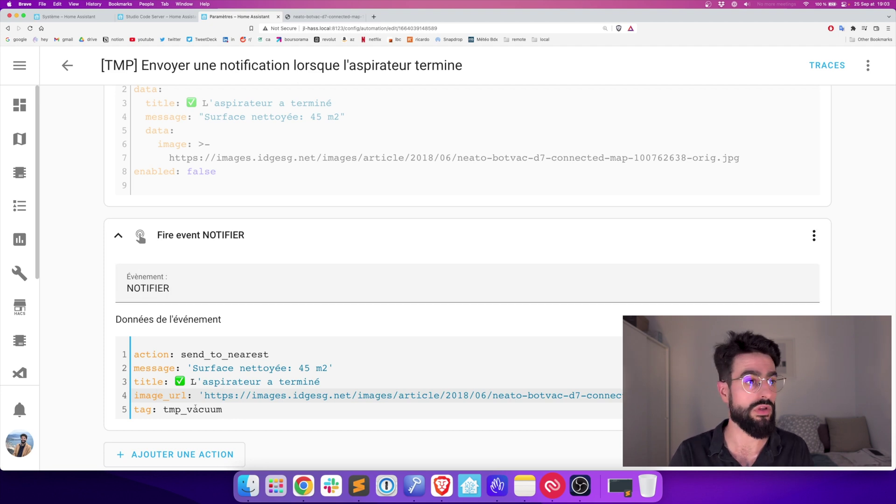
{"action": "triple_click", "coordinate": [143, 410]}
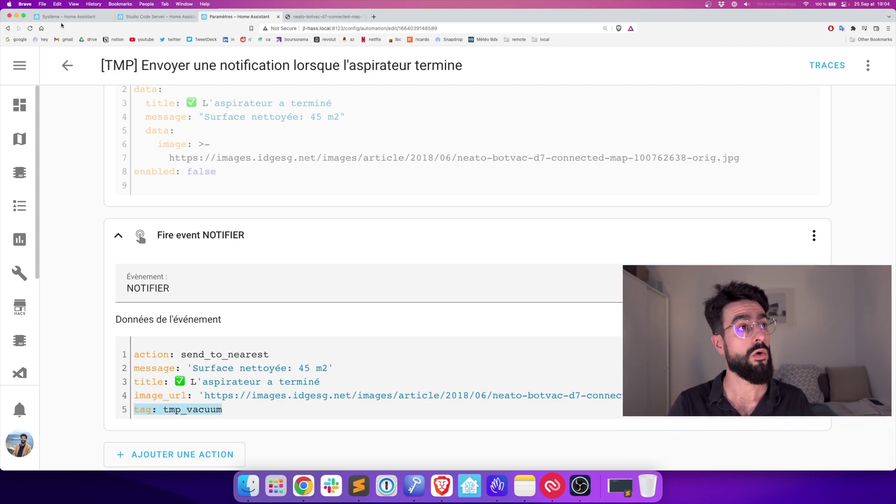
On the Système staging dashboard, switch Aspirateur on and back off to test the start and finish notifications
{"action": "key", "text": "super+1"}
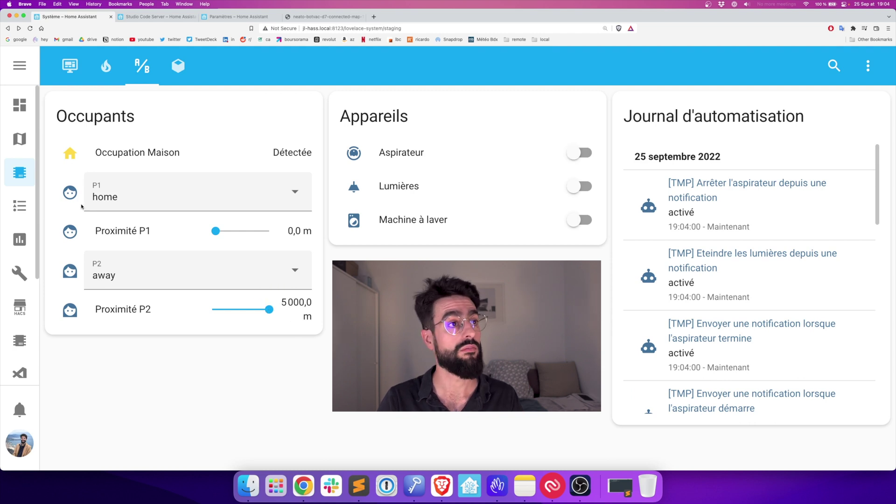
{"action": "left_click", "coordinate": [579, 152]}
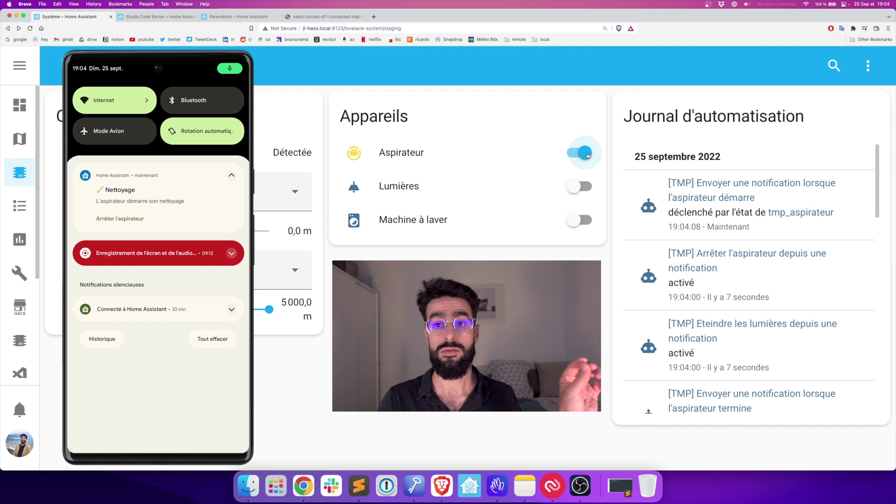
{"action": "left_click", "coordinate": [584, 153]}
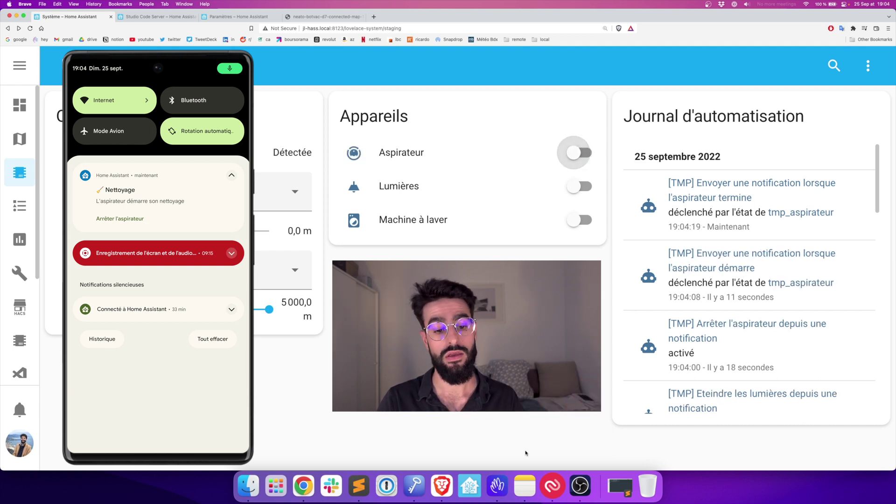